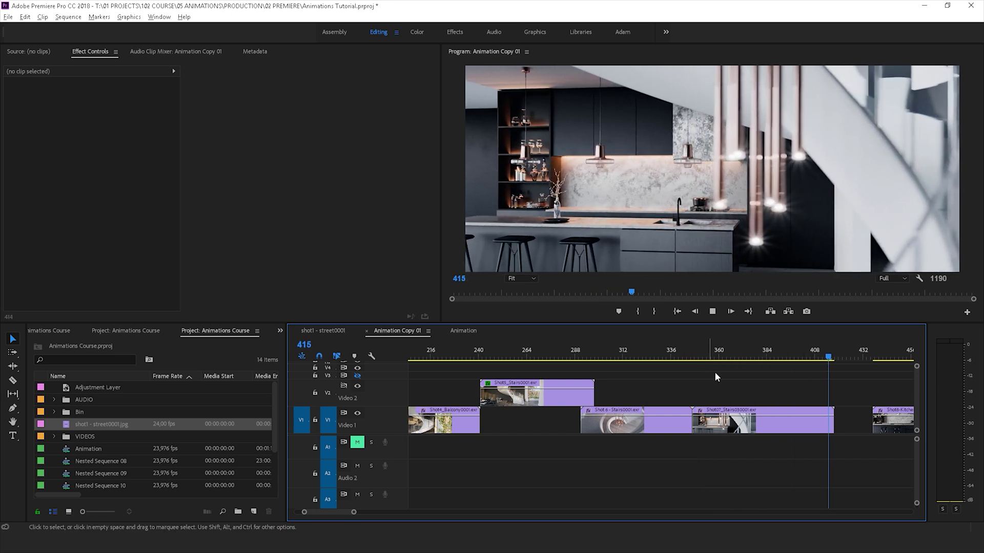
- Review the finished stairs shot in the Premiere edit, then switch to 3ds Max and scrub through the existing camera's animation
left_click_drag(832, 355, 746, 356)
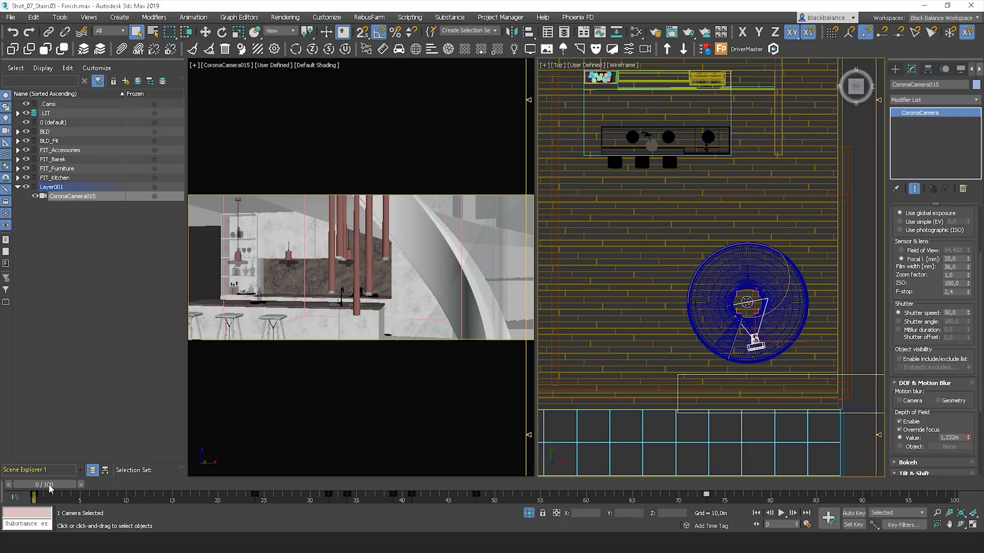
left_click_drag(50, 488, 263, 472)
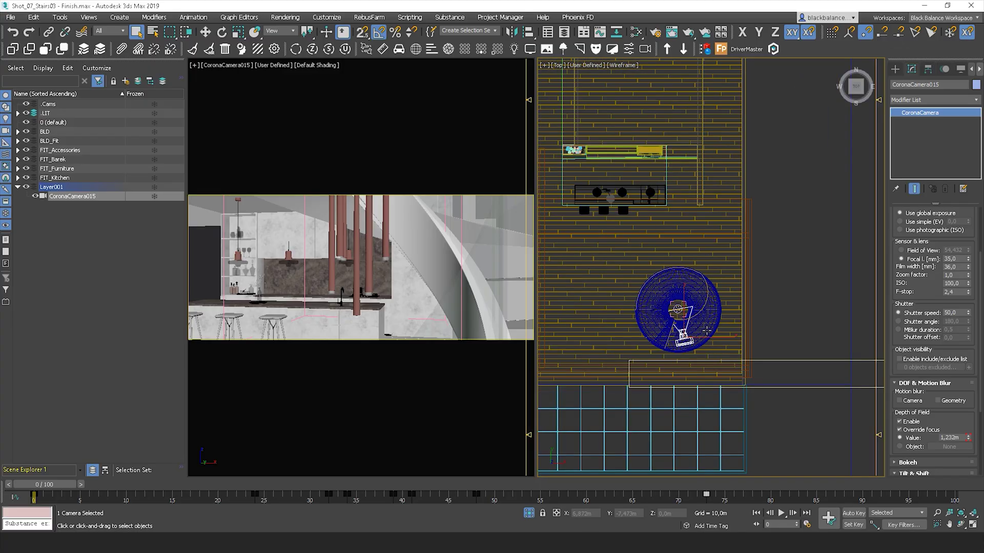
- Move the existing Corona camera outside the building in the top view and place a new CoronaCam between it and the building
key("w")
left_click_drag(702, 326, 846, 306)
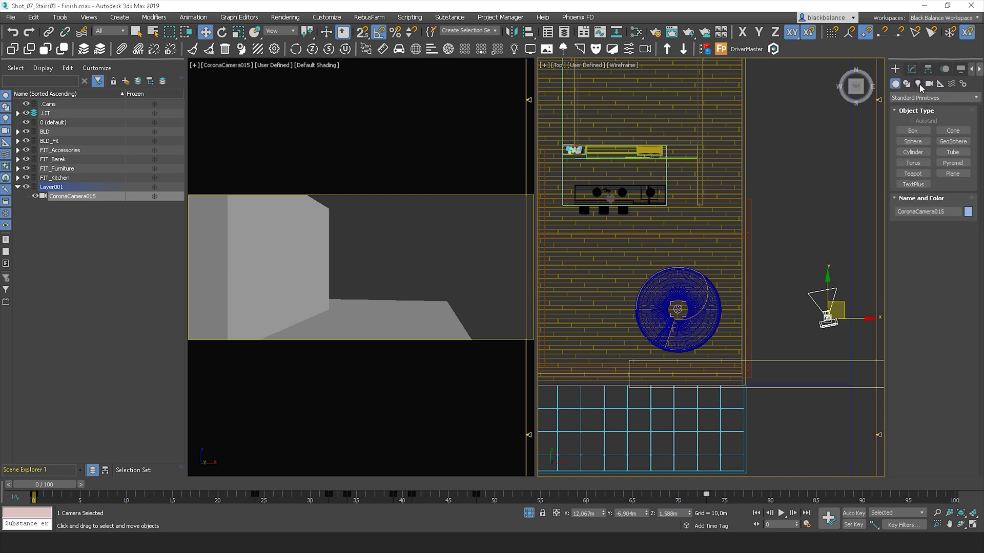
left_click(928, 83)
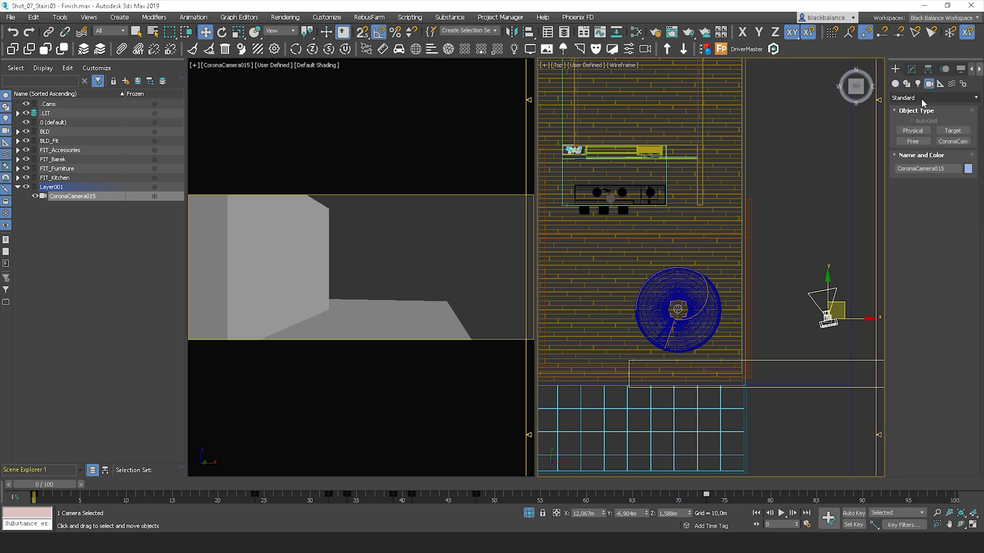
left_click(923, 100)
left_click(924, 107)
left_click(945, 142)
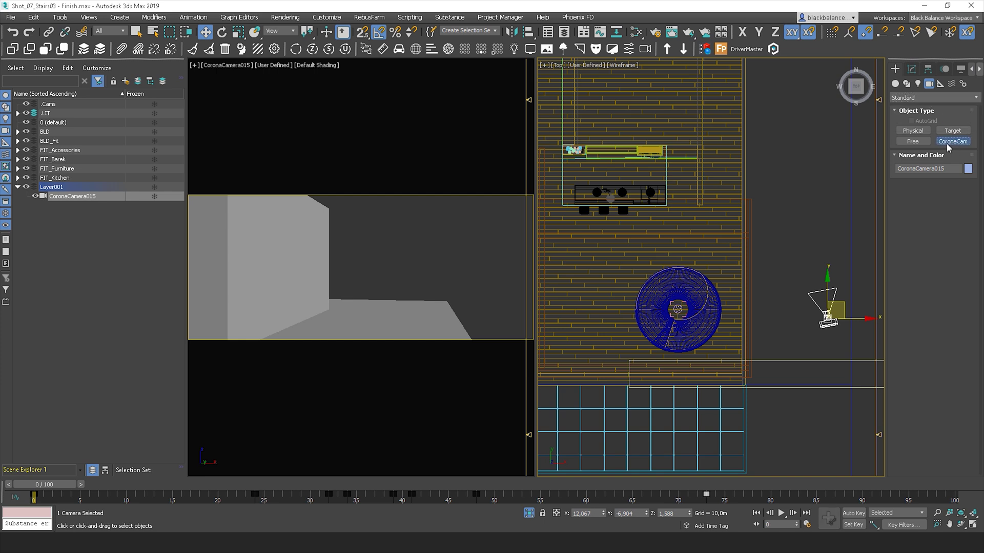
left_click(779, 298)
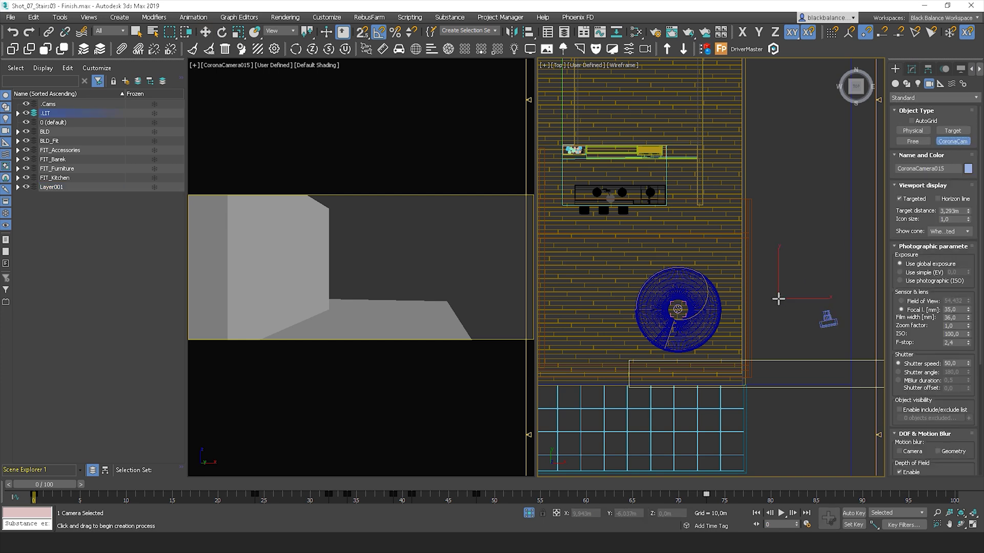
- Turn the new camera to face the kitchen side by moving it below its target, and make it untargeted
key("w")
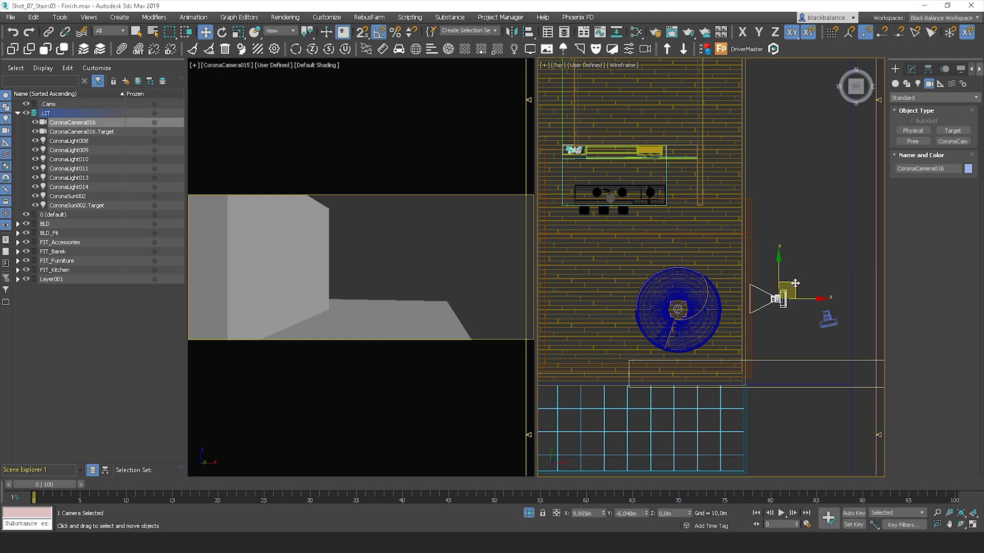
left_click_drag(783, 297, 785, 350)
left_click(911, 69)
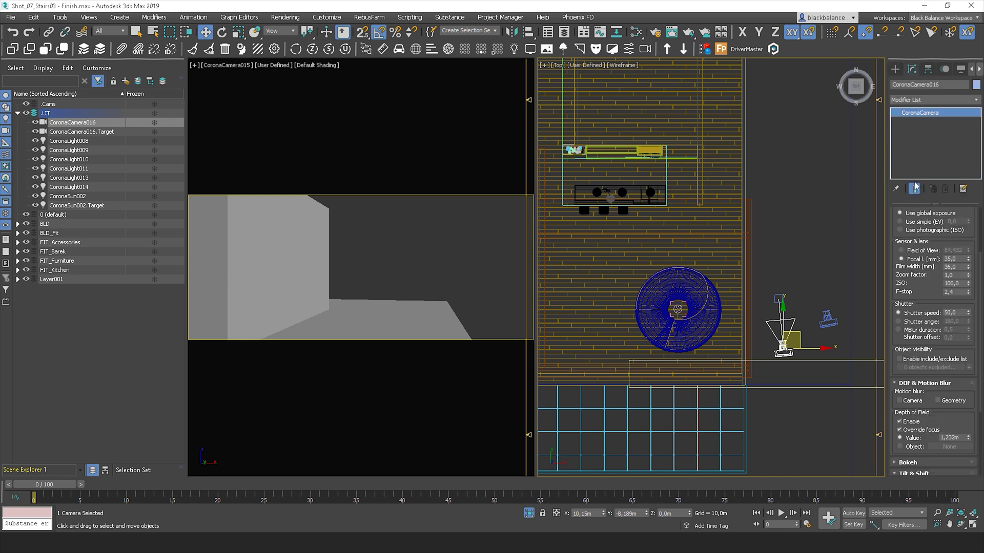
scroll(941, 227, "up", 3)
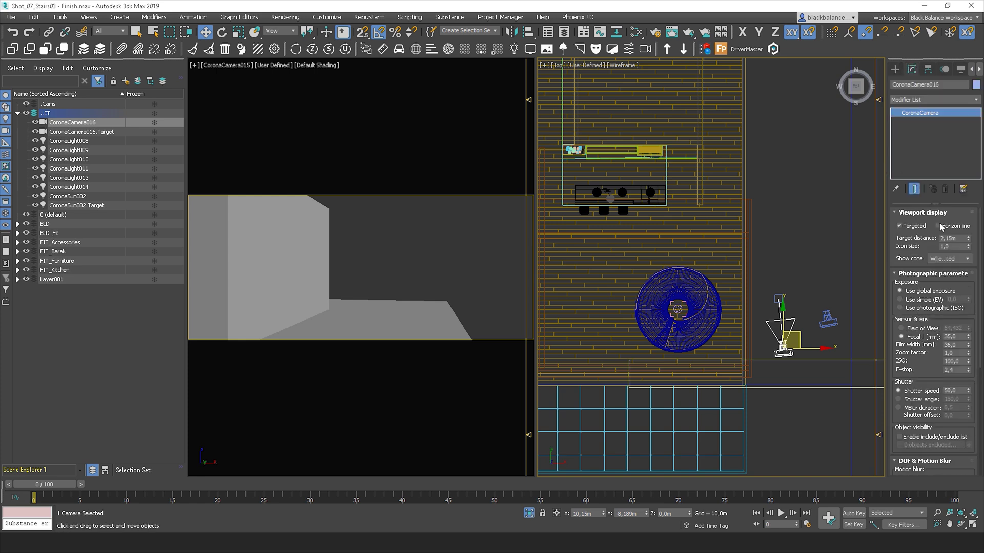
left_click(913, 227)
- Place the new camera inside the spiral staircase at about X 5,705 m, Y -7,587 m, Z 1,498 m and look through it
left_click_drag(799, 332, 695, 318)
scroll(661, 329, "up", 4)
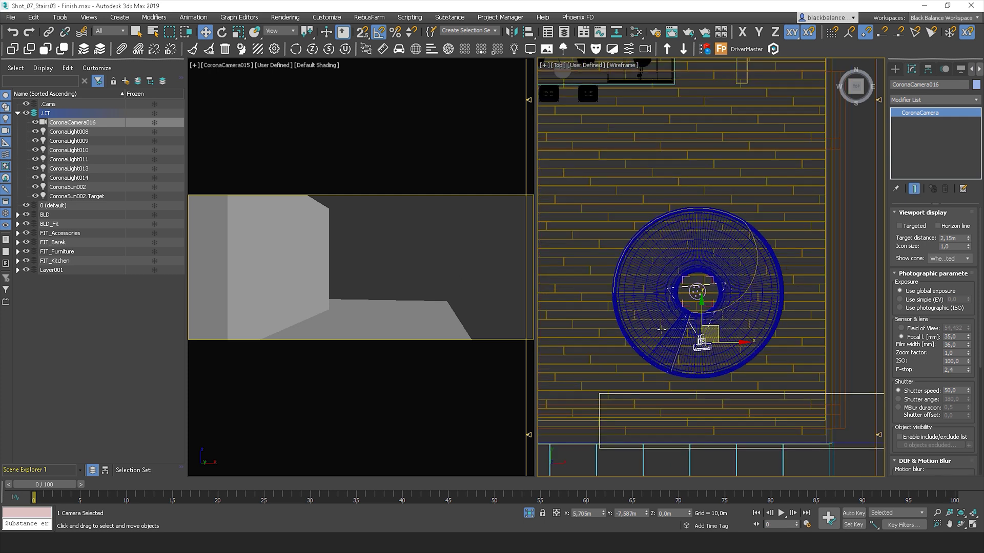
key("c")
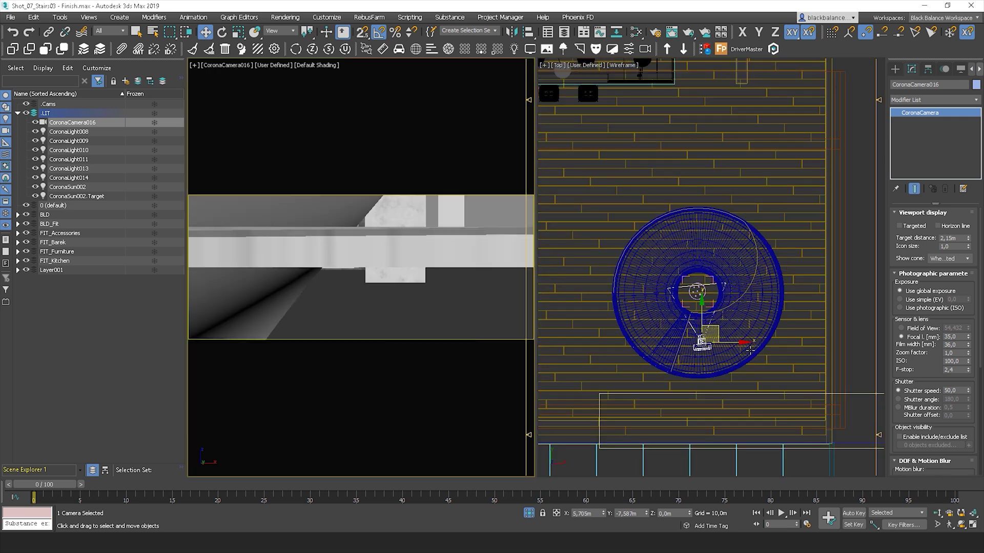
key("f")
scroll(751, 325, "up", 5)
left_click_drag(742, 271, 731, 160)
key("t")
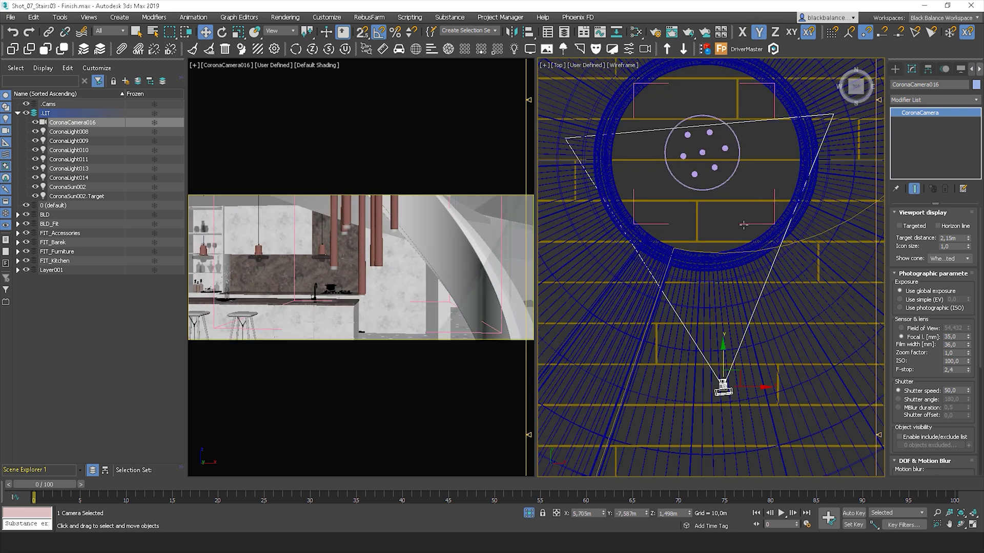
- Fine-tune the camera's position and framing on the kitchen and hanging pipes, using the Rule of Thirds overlay as a guide
scroll(743, 224, "down", 3)
middle_click_drag(752, 236, 711, 283)
left_click_drag(712, 282, 732, 291)
key("r")
key("e")
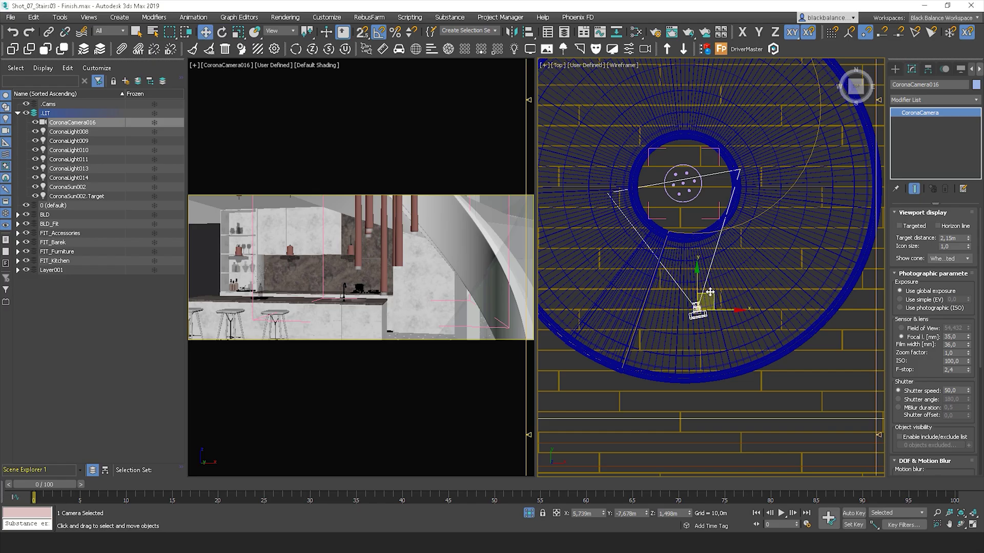
mouse_move(707, 293)
left_mouse_down()
mouse_move(740, 290)
mouse_move(716, 298)
left_mouse_up()
key("w")
key("e")
key("w")
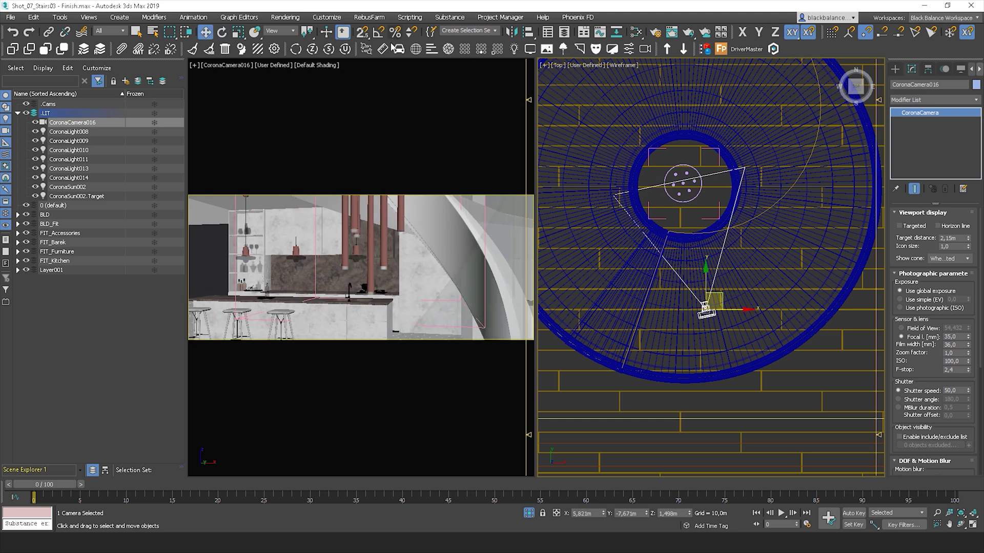
left_click(366, 49)
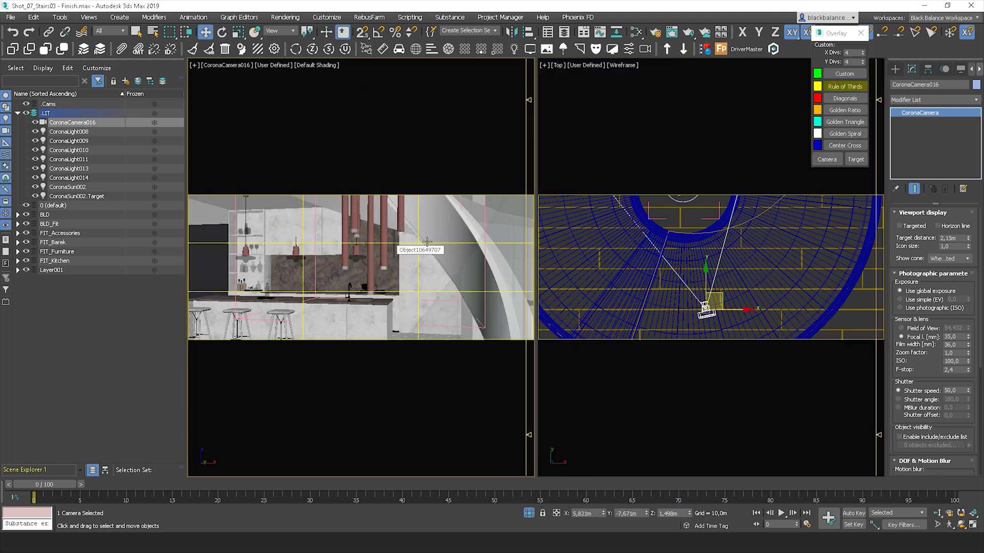
middle_click_drag(457, 239, 460, 251)
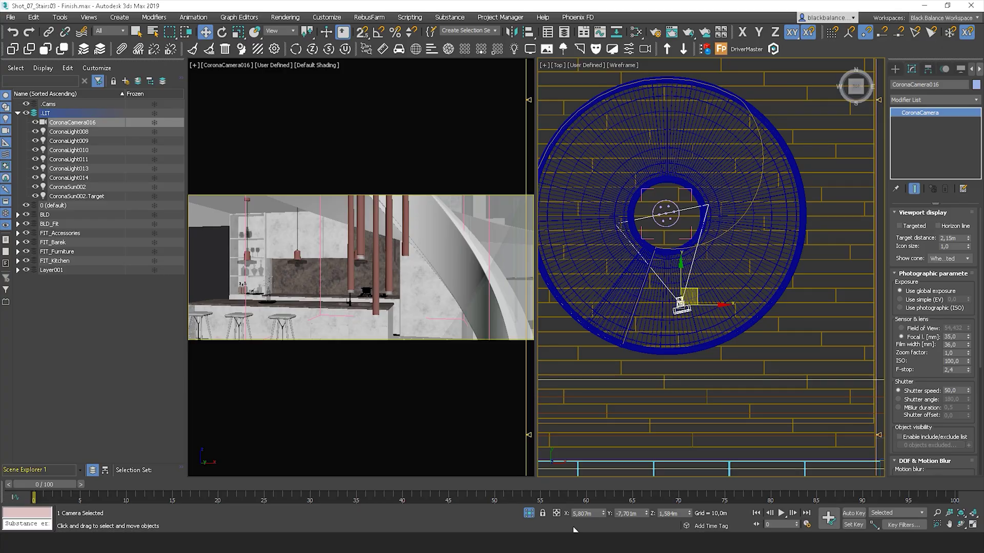
- Turn on Auto Key and animate the camera sideways to about X 5,638 m, Y -7,747 m at frame 48
left_click(844, 514)
left_click(482, 485)
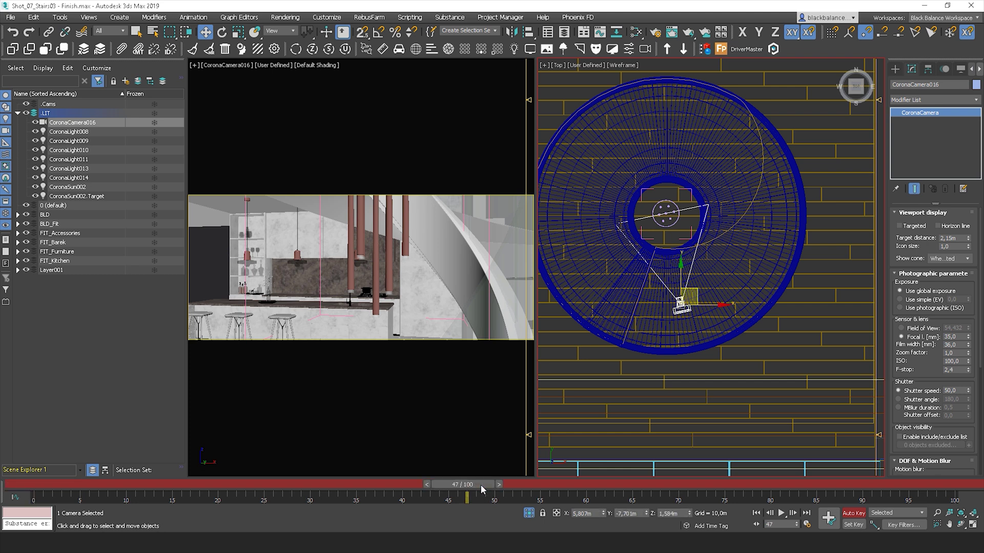
left_click(499, 485)
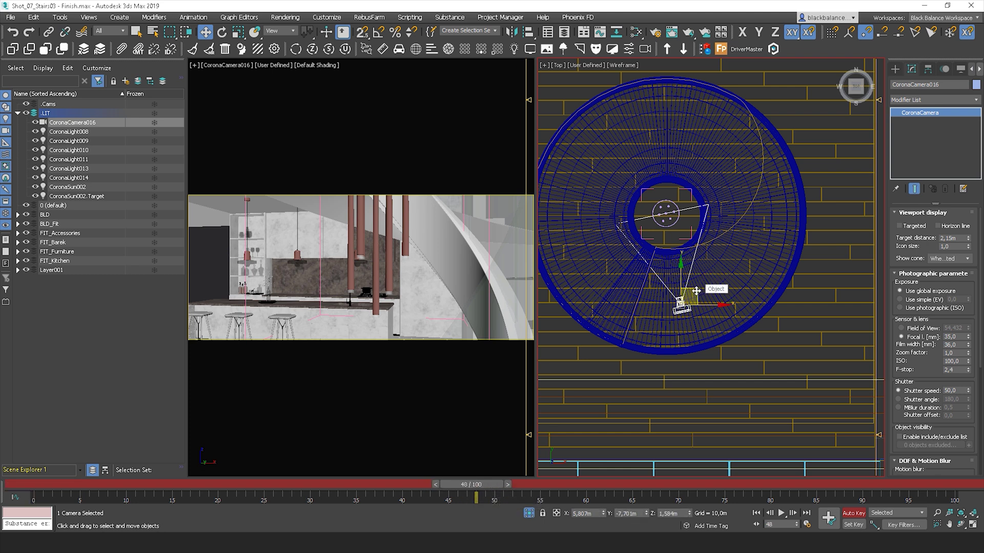
left_click_drag(696, 291, 685, 297)
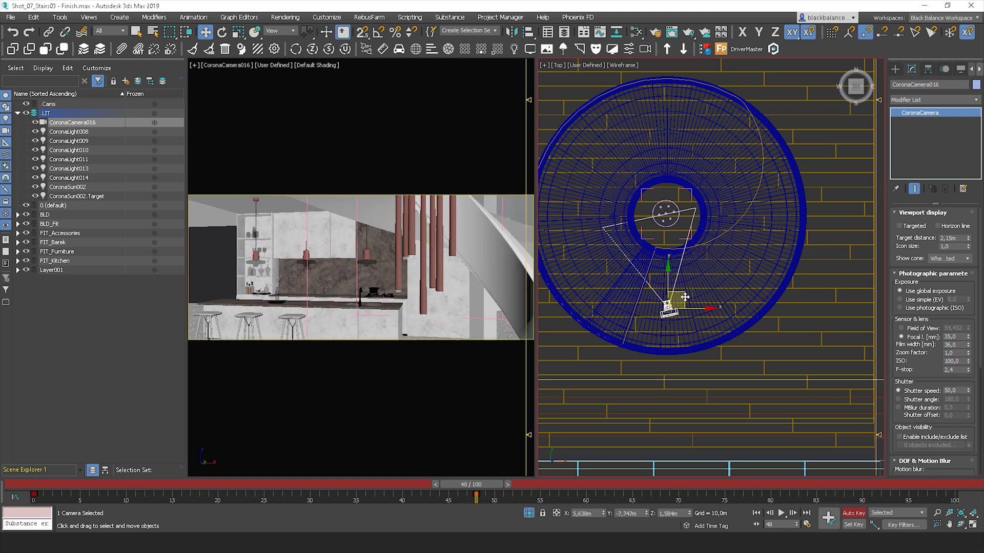
- Play back the camera's sideways movement from frame 0
left_click_drag(488, 489, 35, 494)
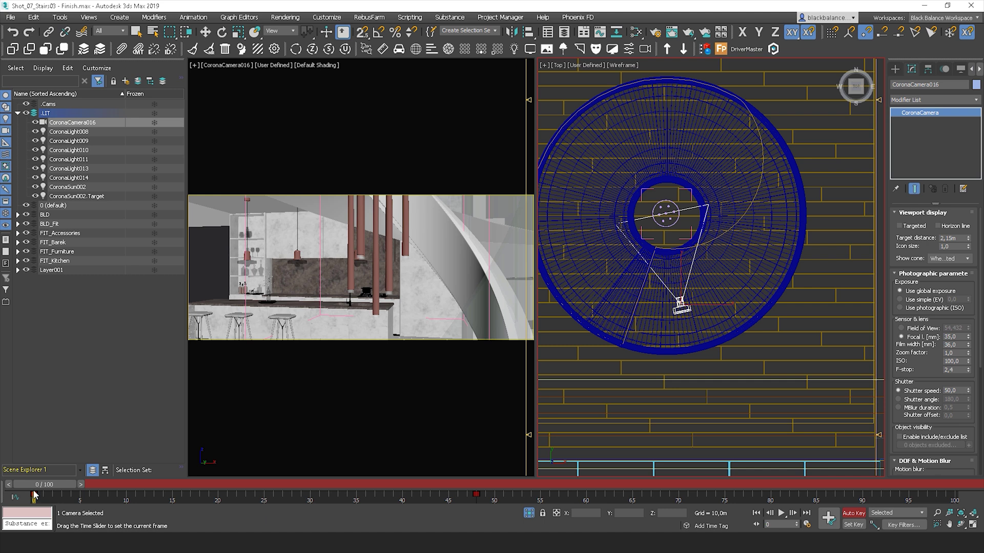
key("w")
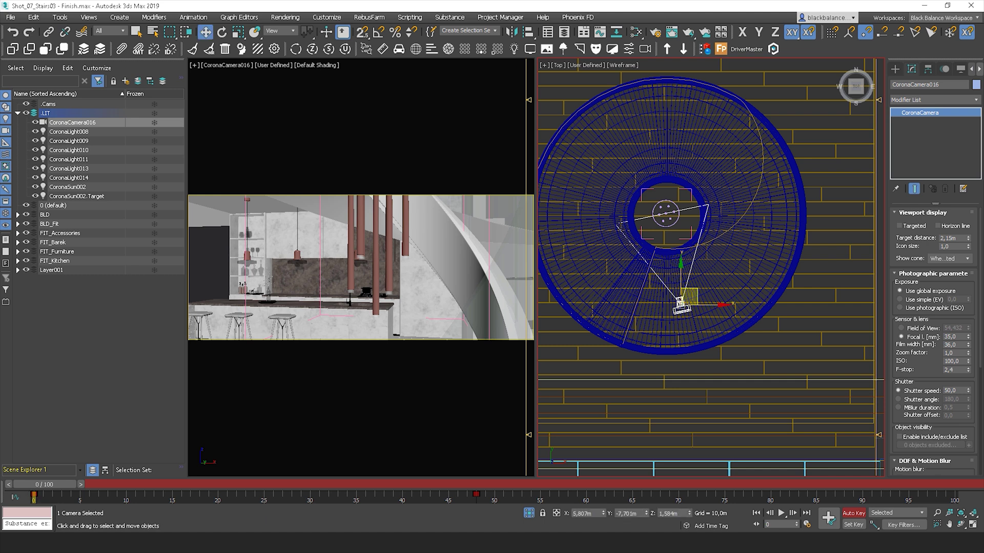
left_click(781, 514)
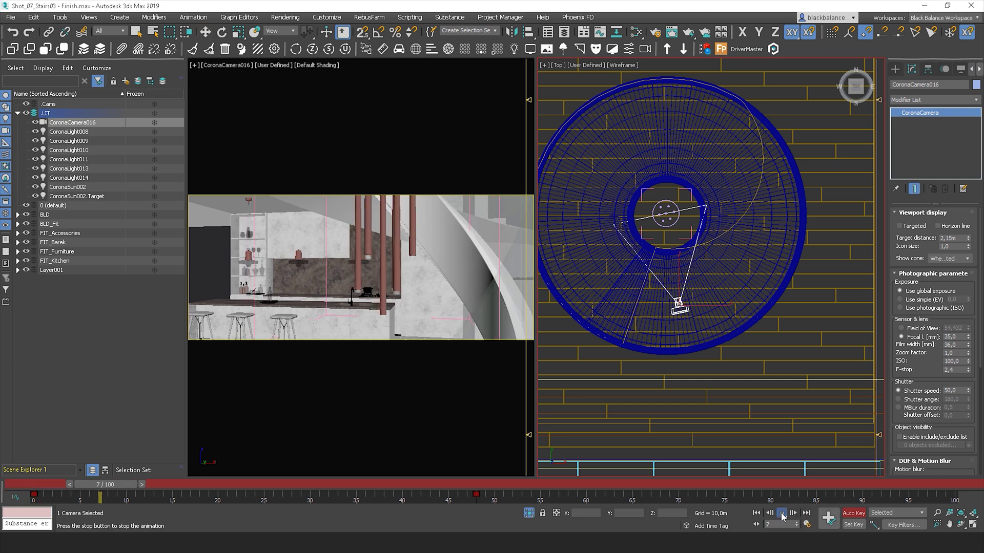
left_click(783, 515)
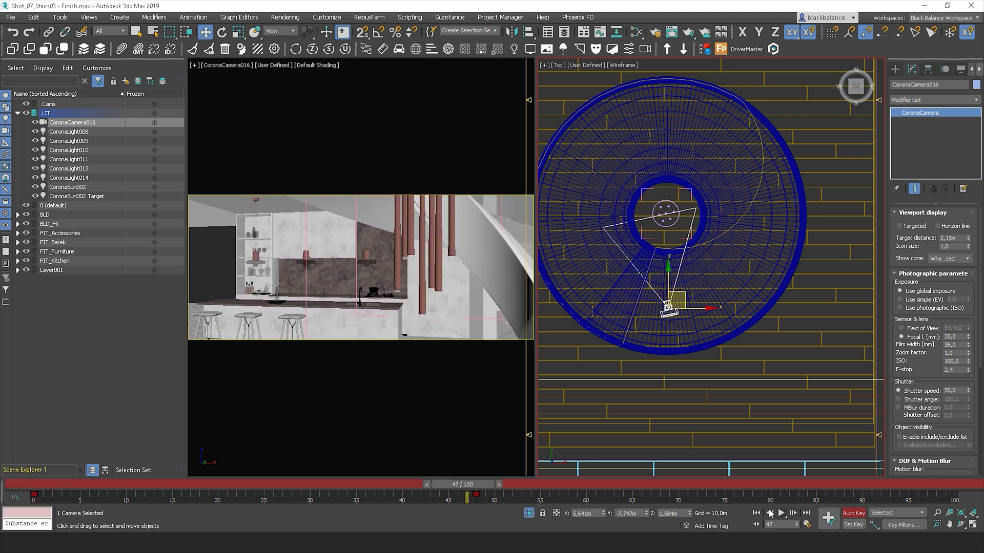
- At frame 48, shift the camera slightly back toward its start position and rotate it to about 9,835 degrees around Z
left_click_drag(472, 485, 480, 485)
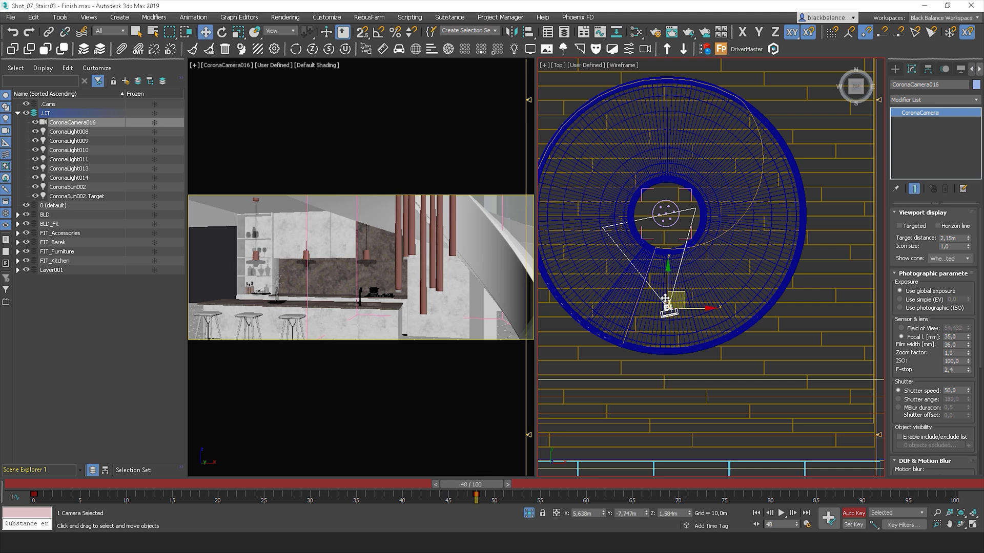
left_click_drag(686, 294, 692, 292)
key("e")
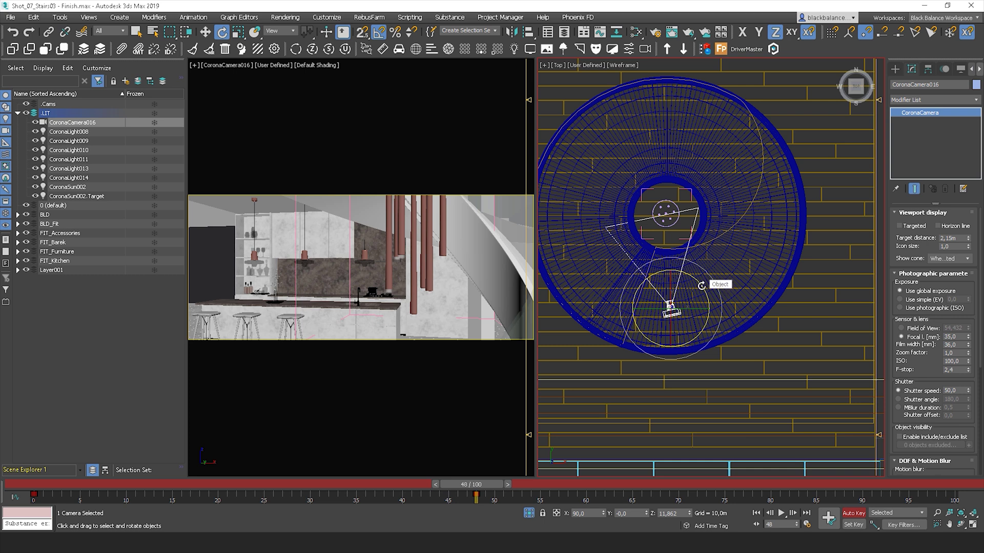
left_click_drag(701, 286, 702, 284)
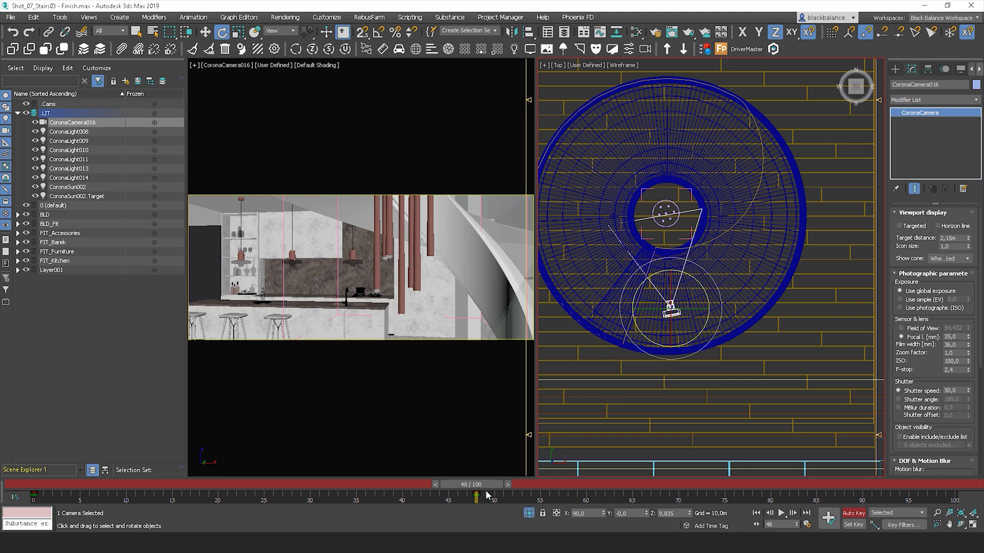
- Play the animation from frame 0 to check the combined camera move and rotation
left_click_drag(478, 493, 1, 519)
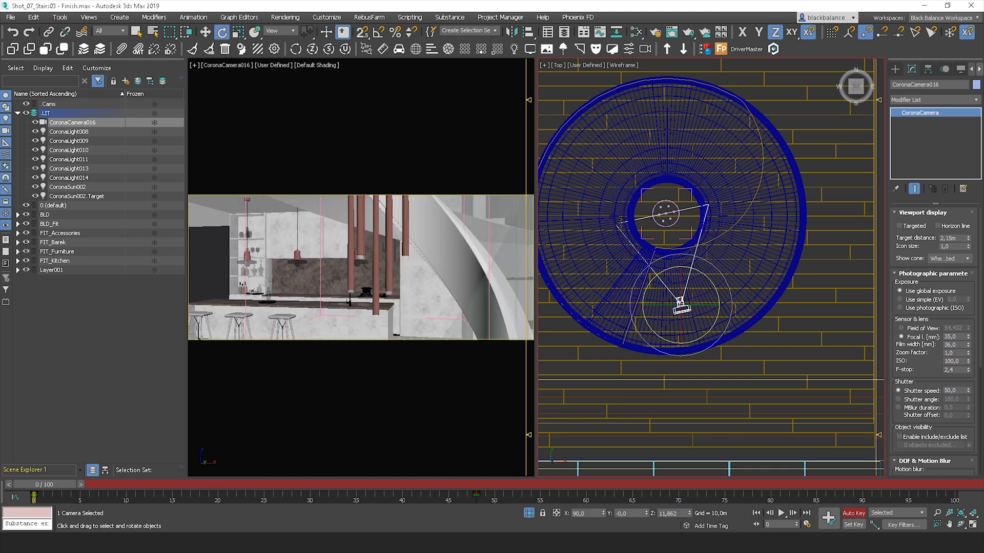
left_click(779, 514)
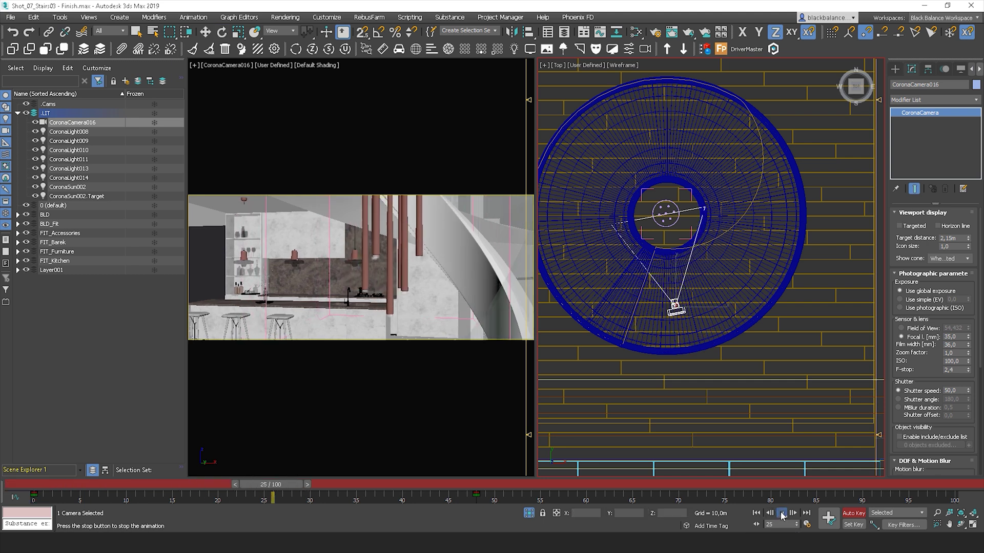
left_click(781, 514)
key("e")
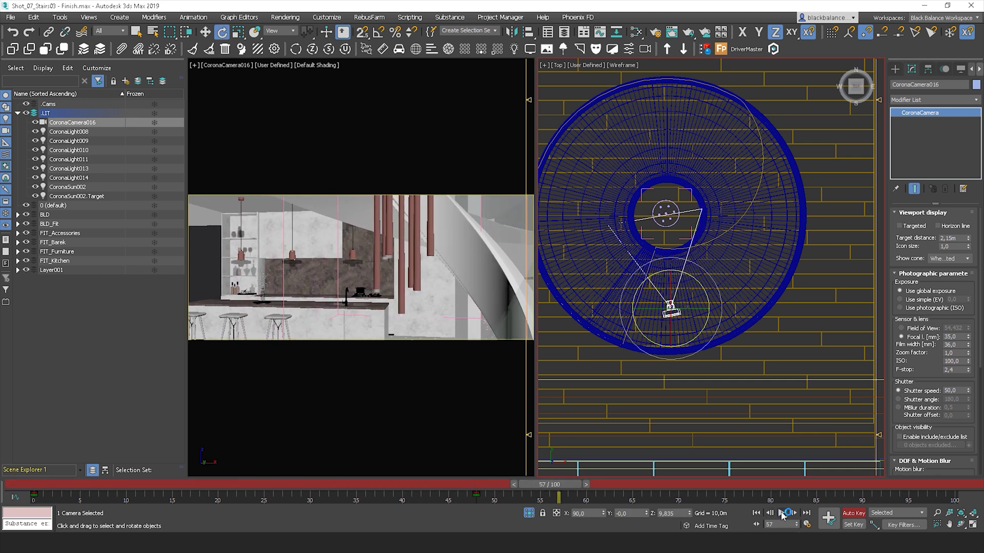
- Set the animation's end time to frame 48 and return to the first frame
left_click(807, 525)
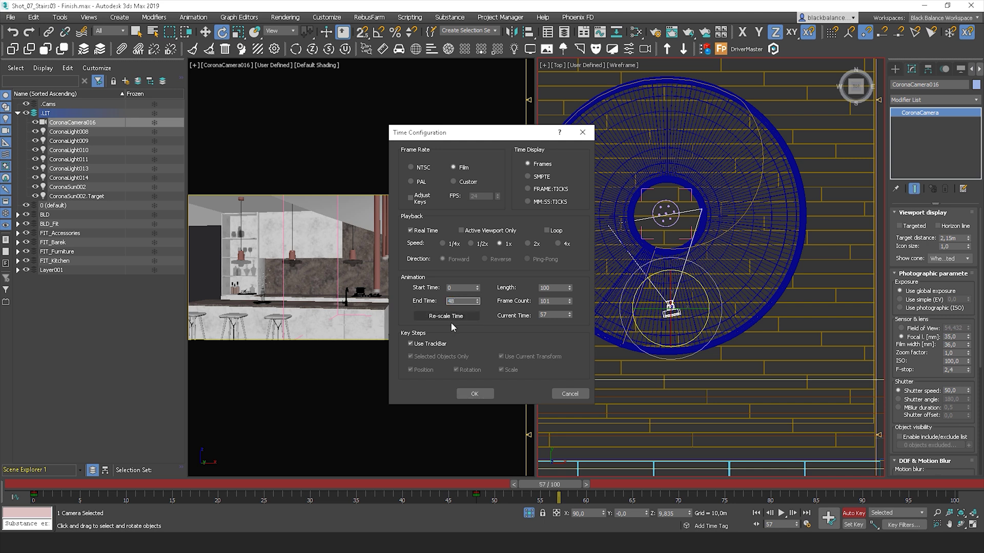
left_click(477, 395)
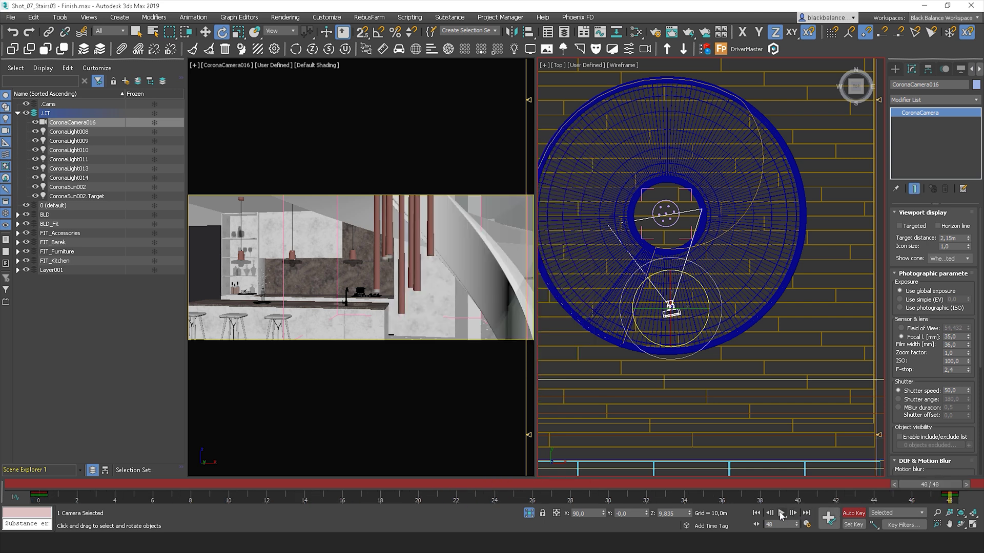
left_click(756, 513)
- Key the camera's depth-of-field focus distance at 1,232 m on frame 24
left_click_drag(41, 487, 491, 485)
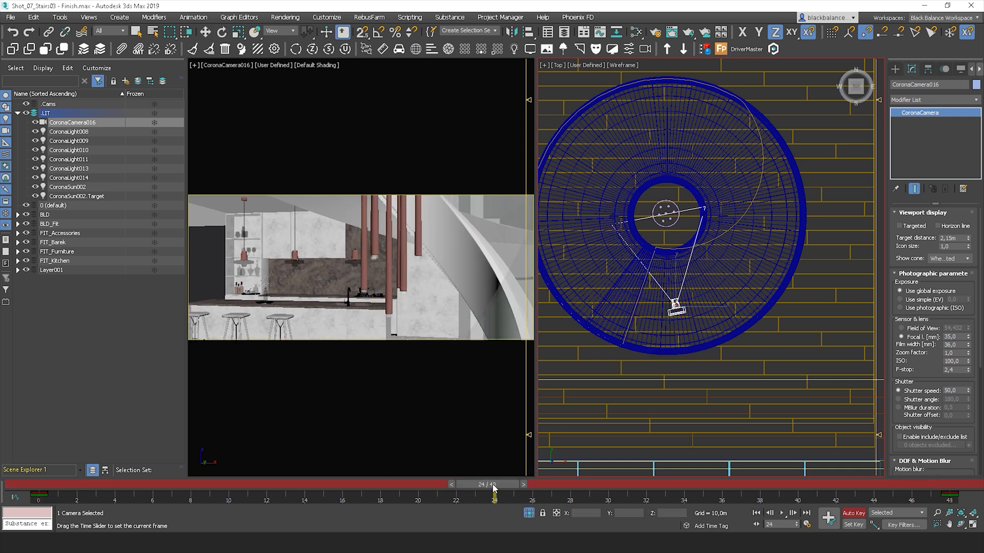
key("e")
left_click_drag(936, 366, 917, 194)
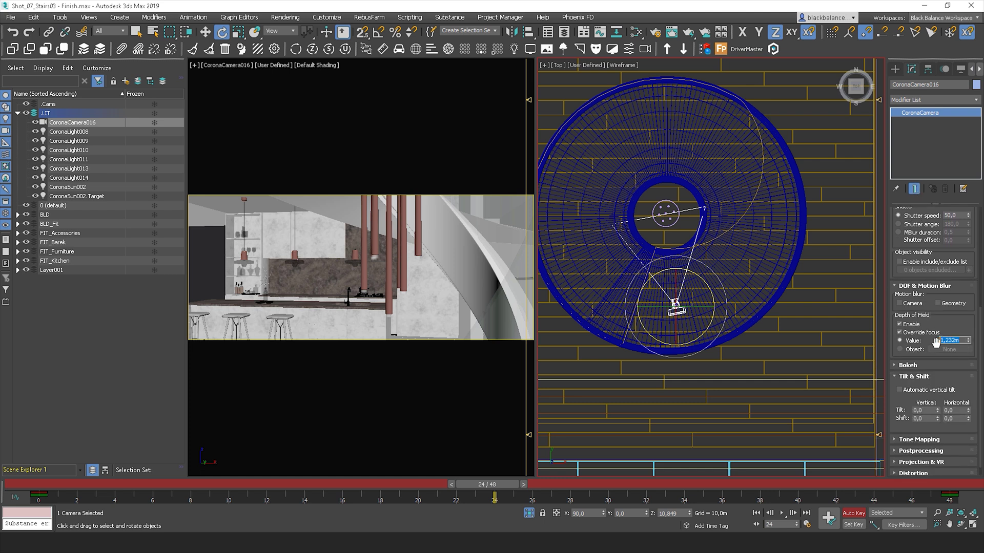
type("1,22")
key("Return")
- At frame 30, increase the camera's override focus value to about 5,433 m so the focal plane approaches the kitchen
left_click_drag(503, 487, 610, 485)
key("e")
scroll(662, 435, "down", 6)
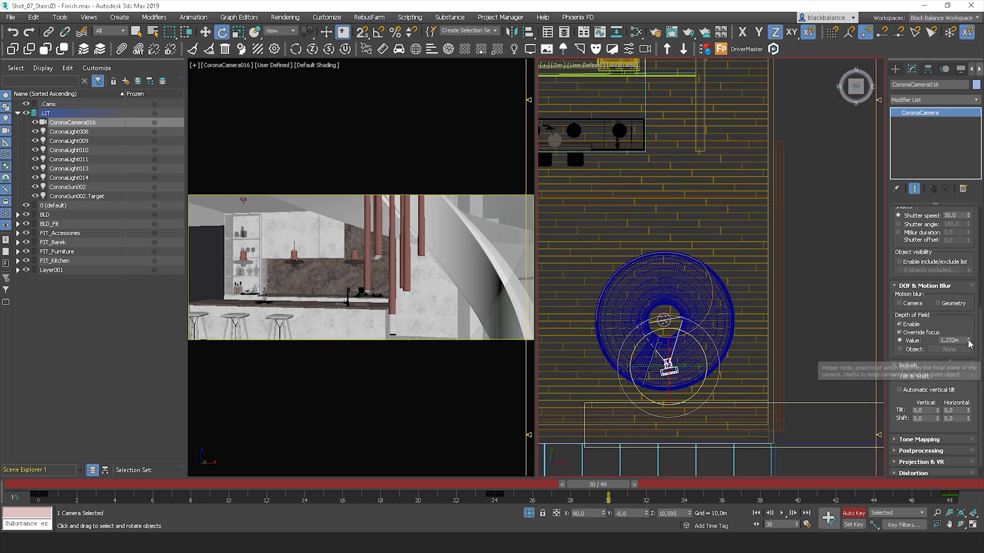
left_click_drag(968, 340, 920, 162)
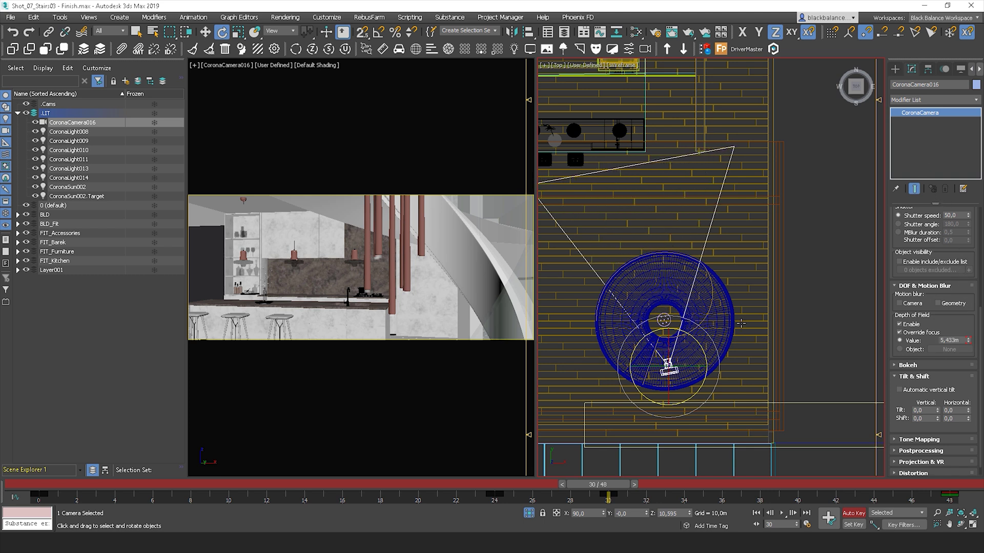
- Key the camera's override focus value at 4,346 m on frame 32 and 2,956 m on frame 35
left_click_drag(618, 494, 646, 495)
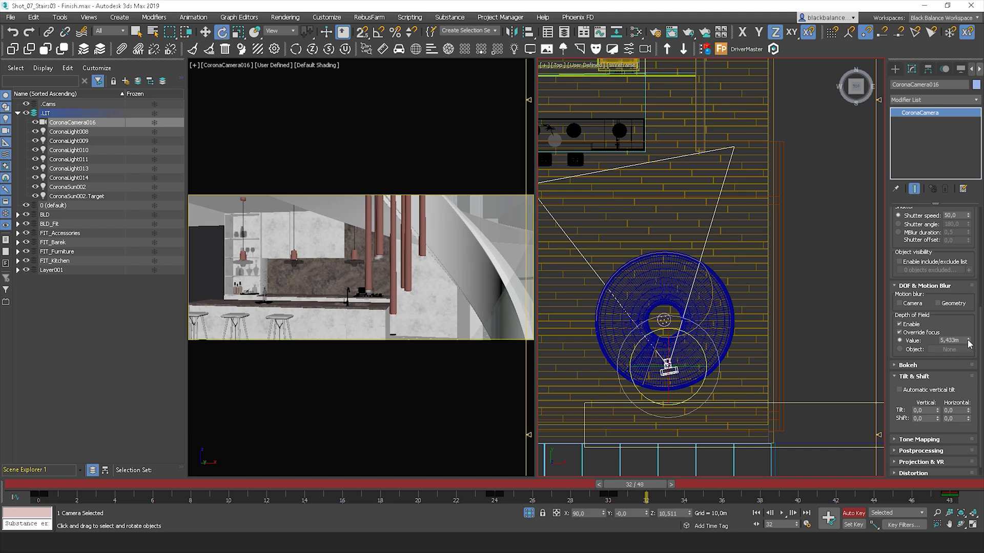
left_click_drag(969, 341, 967, 354)
left_click_drag(654, 489, 717, 487)
key("e")
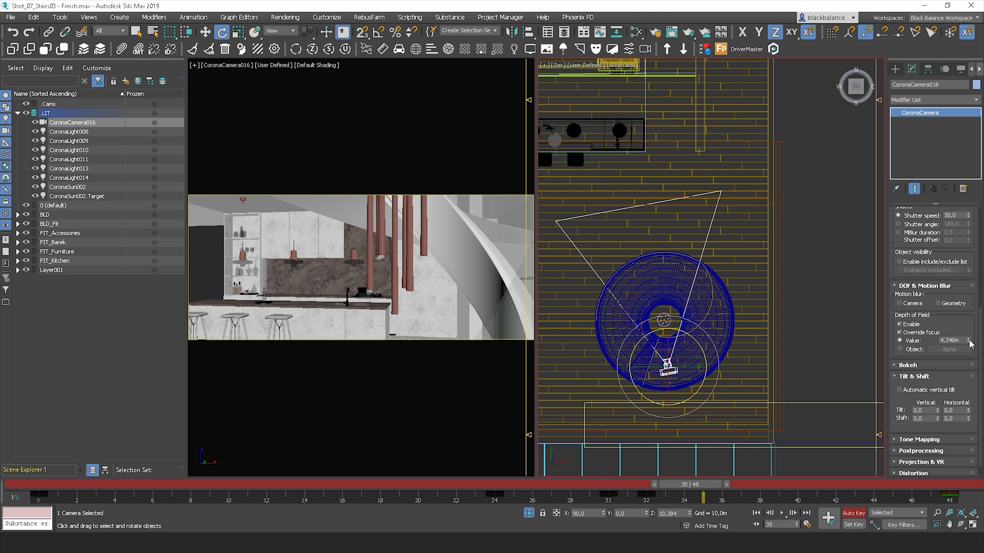
left_click_drag(969, 341, 968, 357)
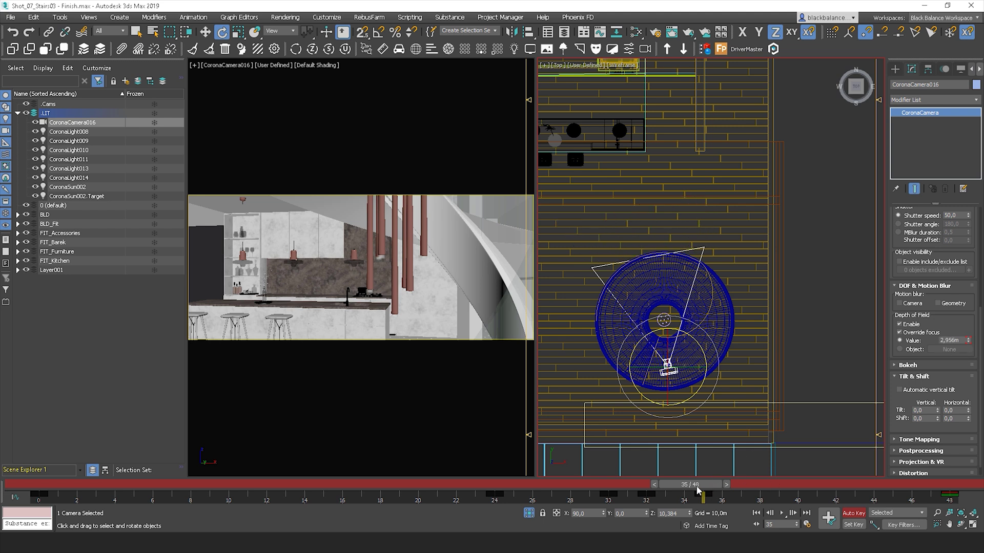
- On frame 40, key the camera's override focus value at 6,443 m so the focal plane reaches the kitchen
left_click_drag(698, 490, 794, 485)
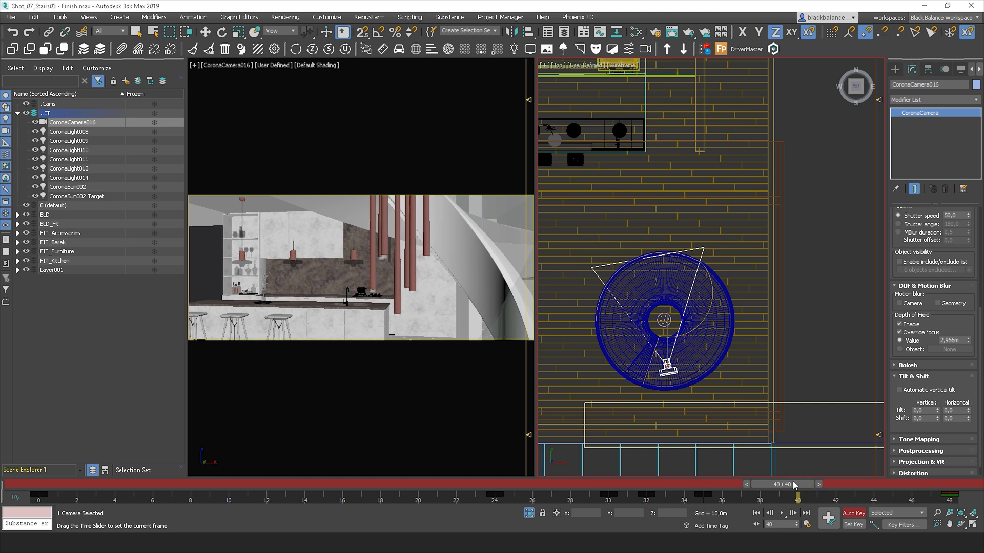
key("e")
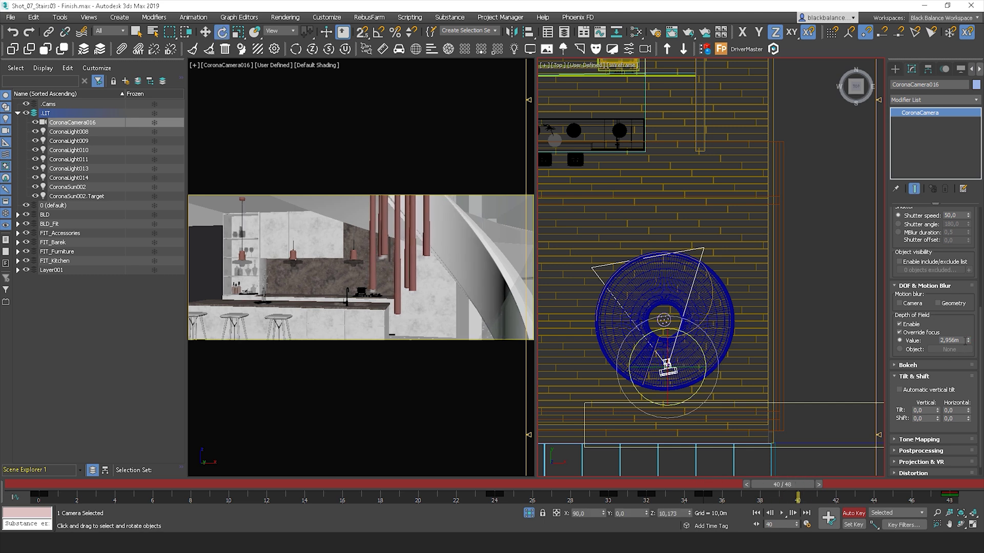
left_click_drag(968, 341, 963, 280)
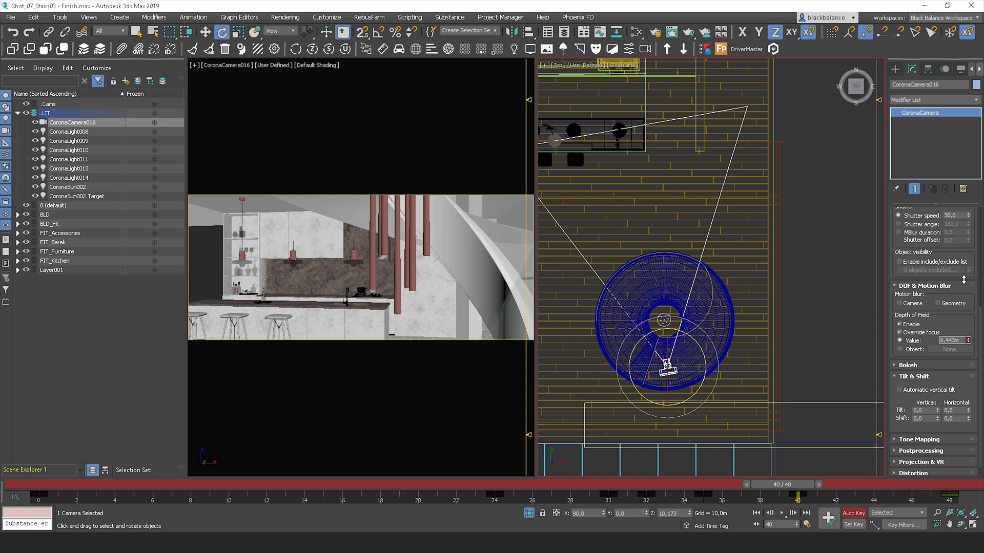
- Return to frame 0 and play the animation to check the focus shift
mouse_move(763, 504)
left_mouse_down()
mouse_move(789, 494)
mouse_move(41, 496)
mouse_move(684, 496)
mouse_move(828, 465)
mouse_move(948, 470)
mouse_move(679, 461)
mouse_move(304, 485)
mouse_move(28, 484)
left_mouse_up()
key("e")
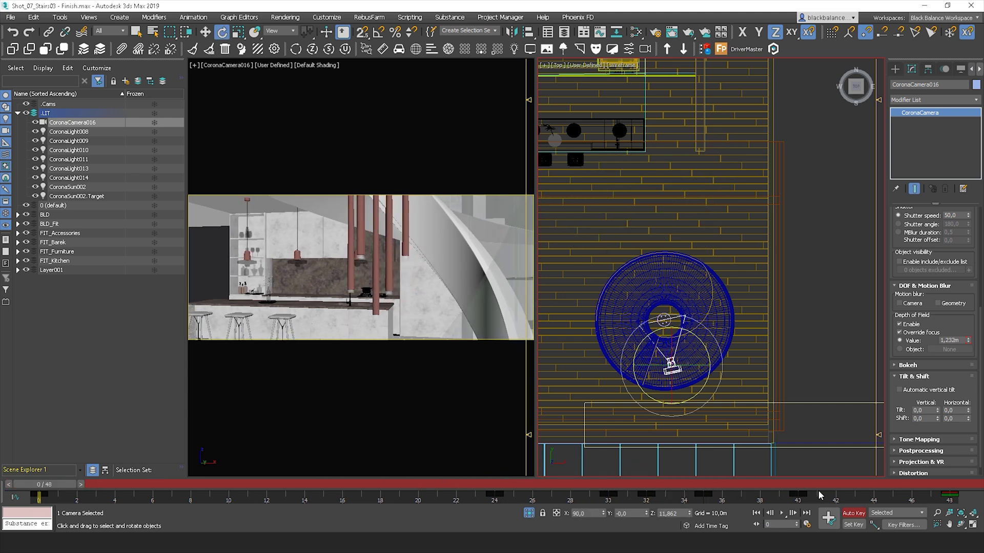
left_click(780, 514)
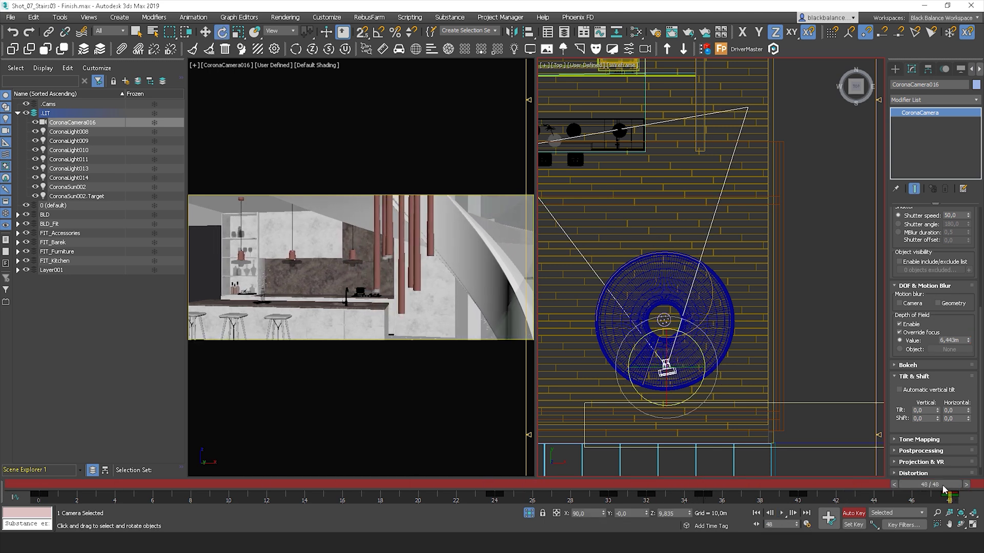
- Delete the focus key on frame 32 and replay the animation from frame 0
left_click_drag(944, 489, 650, 484)
key("e")
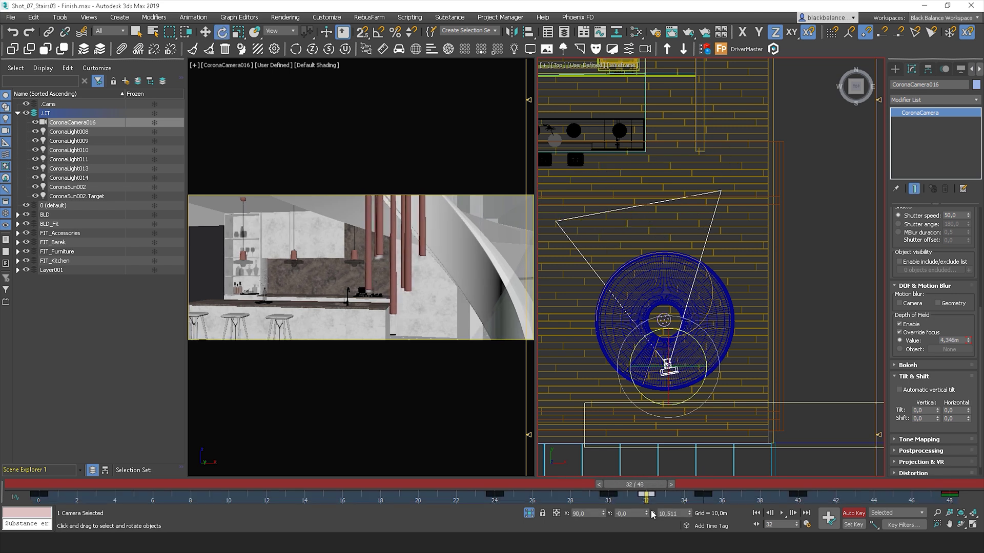
left_click_drag(647, 486, 40, 477)
key("e")
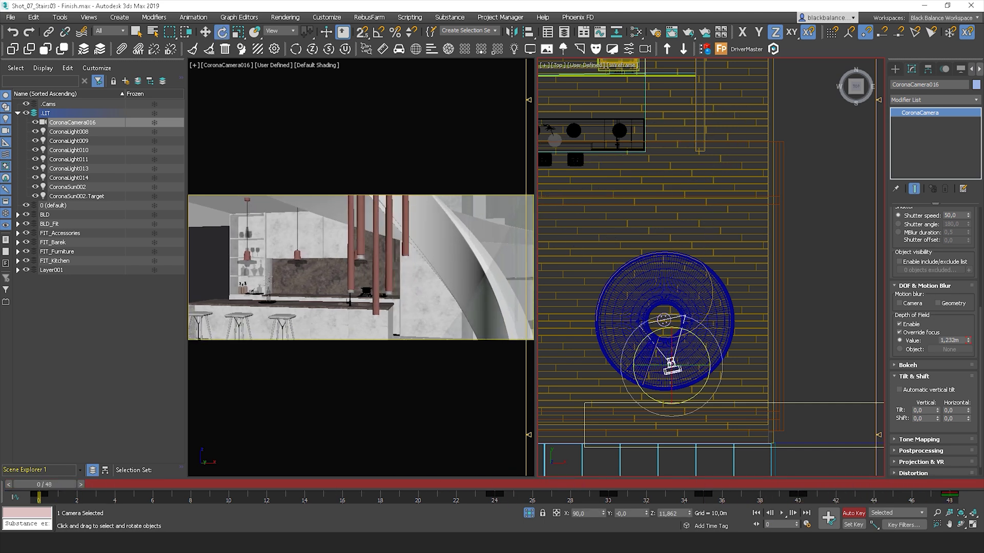
left_click(781, 513)
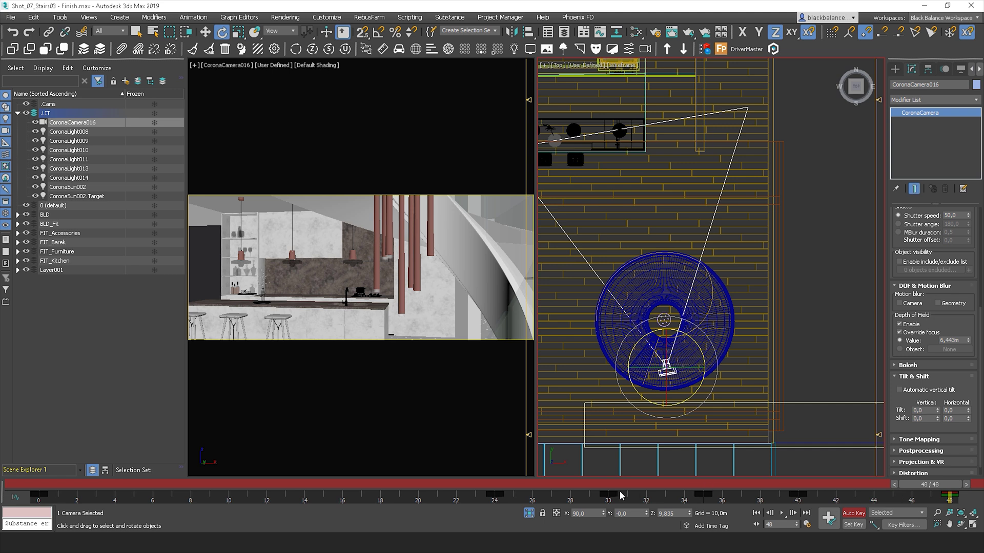
- On frame 30, lower the camera's override focus value to about 4,455 m
left_click_drag(845, 481, 611, 478)
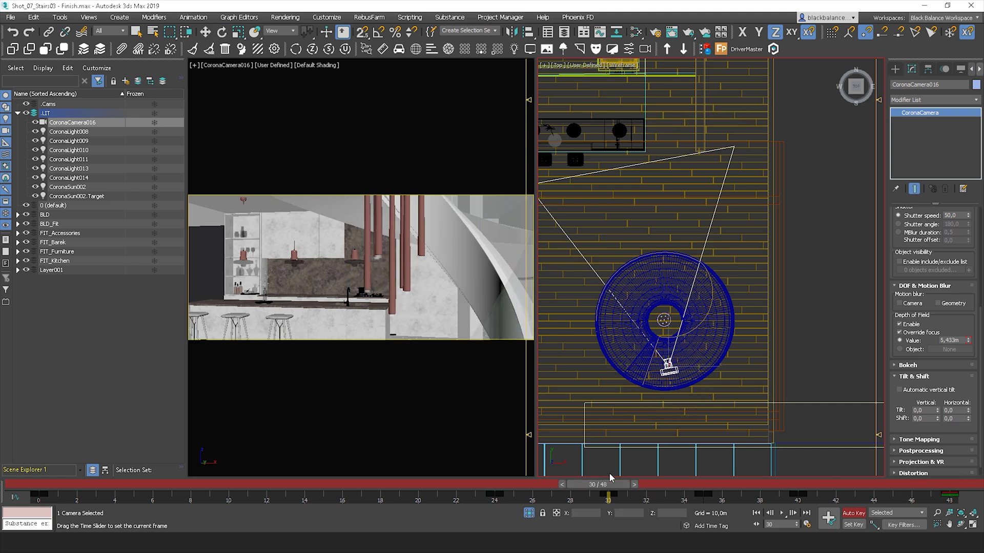
key("e")
left_click_drag(969, 342, 970, 351)
- Play the animation from the first frame again to check the adjusted focus distances
left_click_drag(615, 476, 37, 474)
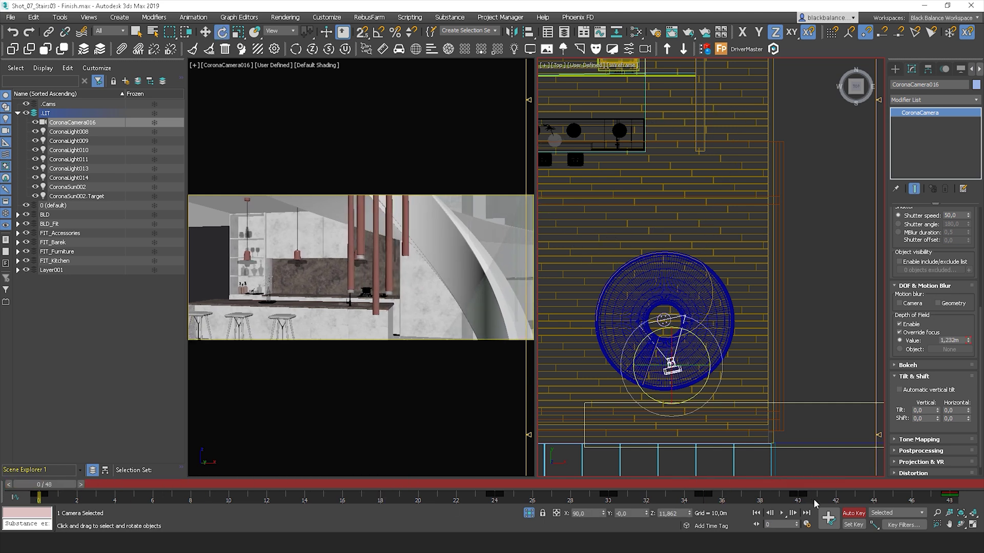
left_click(785, 513)
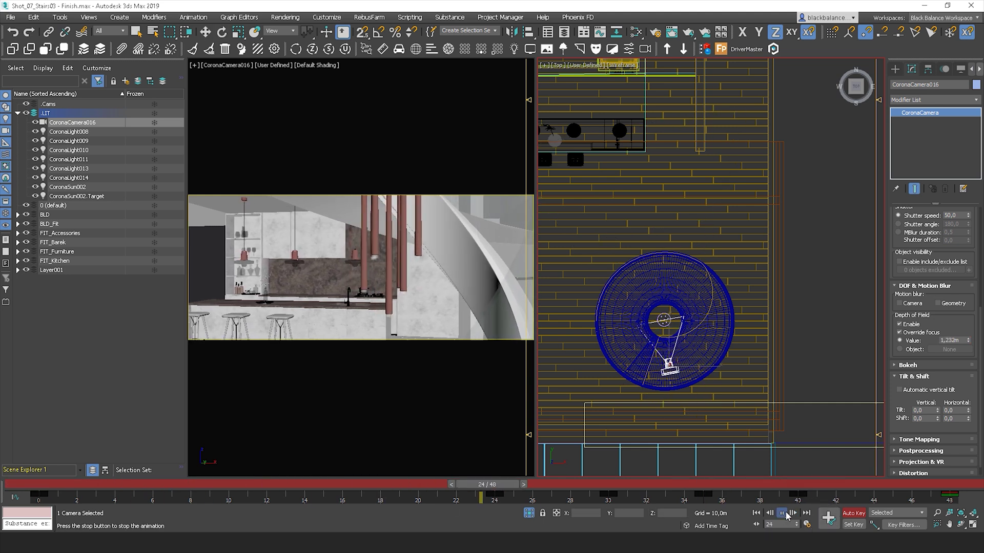
key("e")
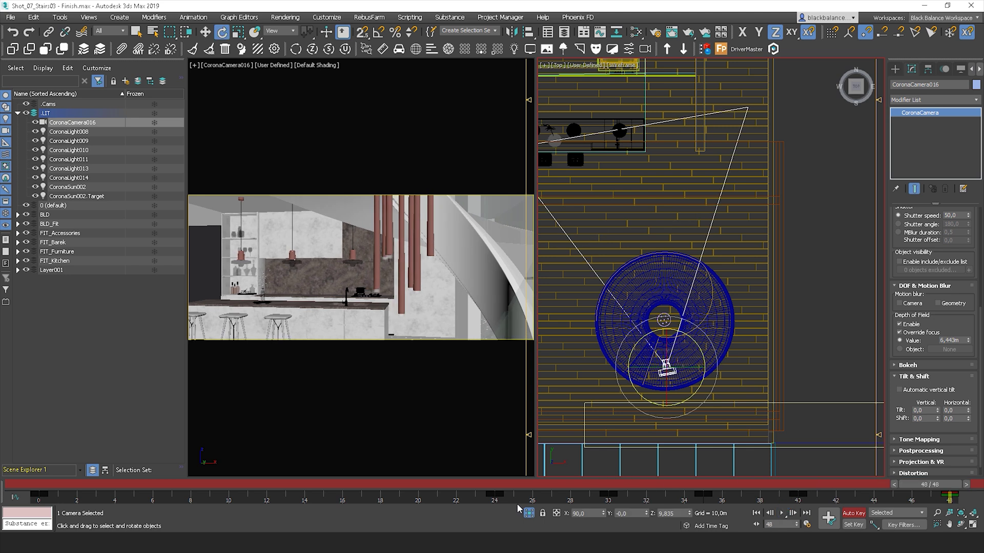
- Shift the focus keys on frames 24, 35 and 30 to frames 22, 34 and 29, and play the animation to check the timing
left_click_drag(495, 494, 456, 495)
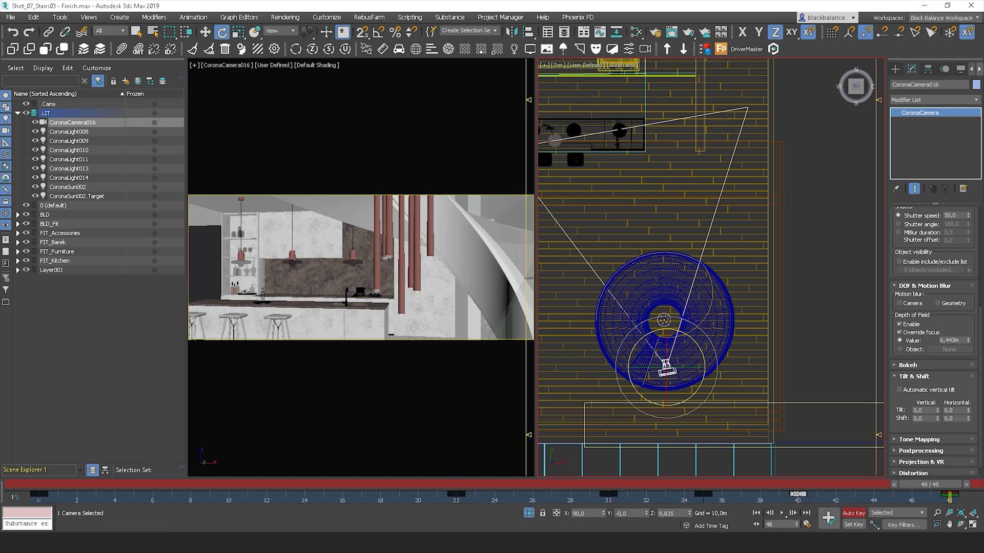
left_click_drag(705, 495, 684, 494)
left_click_drag(612, 494, 595, 495)
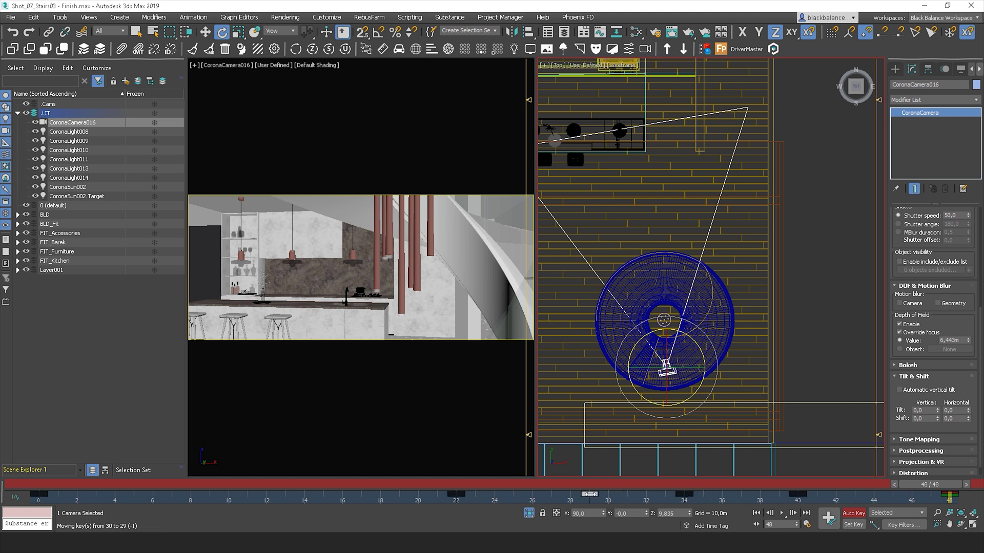
left_click_drag(904, 487, 351, 487)
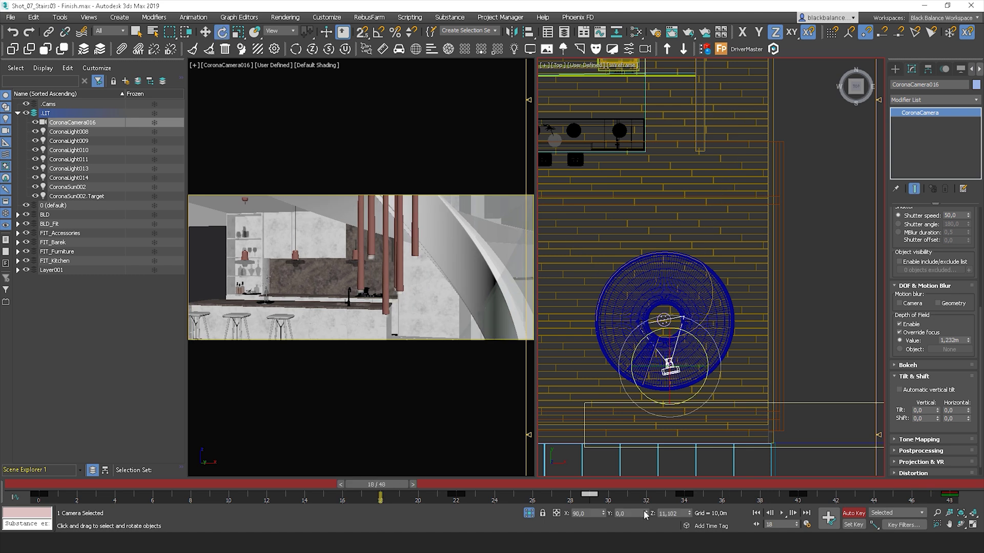
left_click(782, 514)
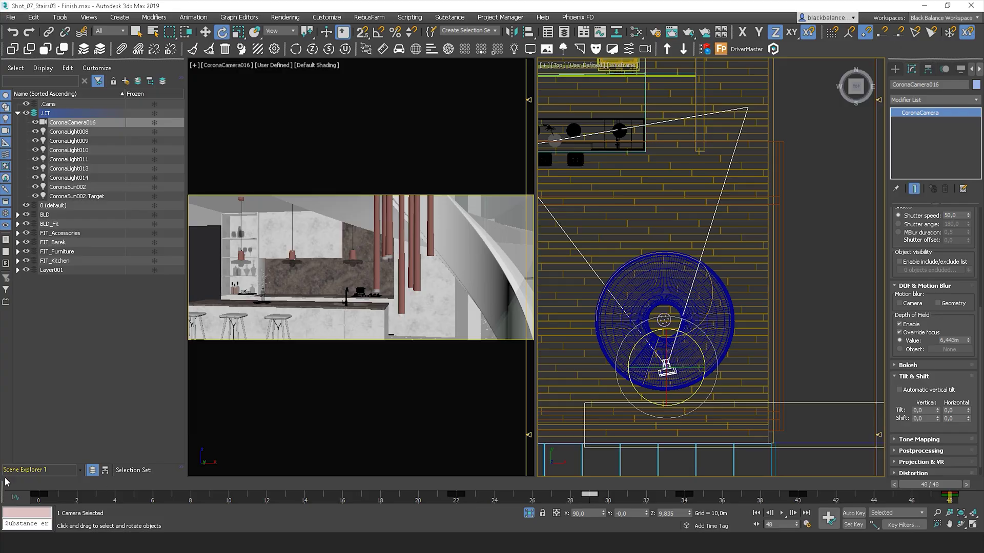
- Display the camera's overrideFocusDistance track in the curve editor and frame its whole curve
left_click(14, 500)
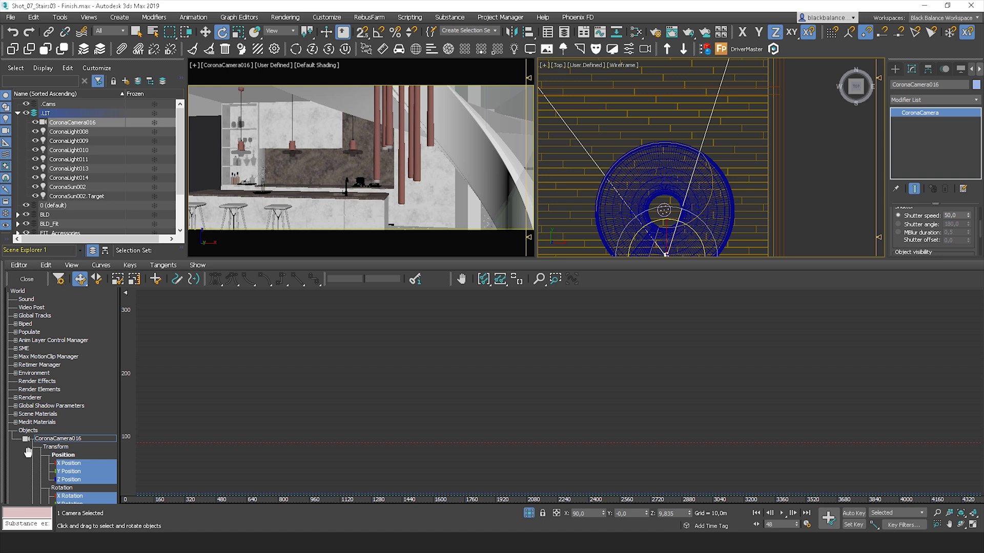
scroll(28, 452, "down", 8)
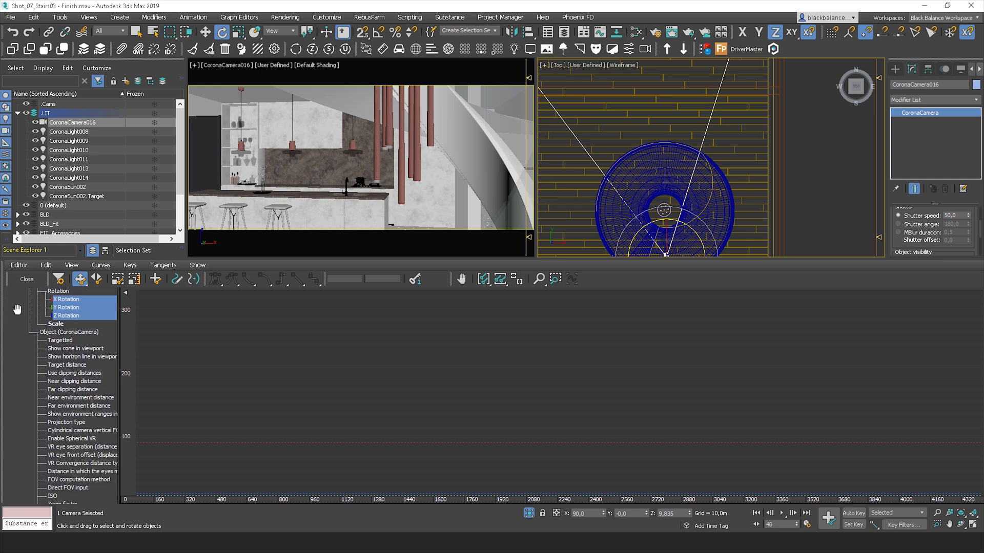
scroll(17, 310, "down", 6)
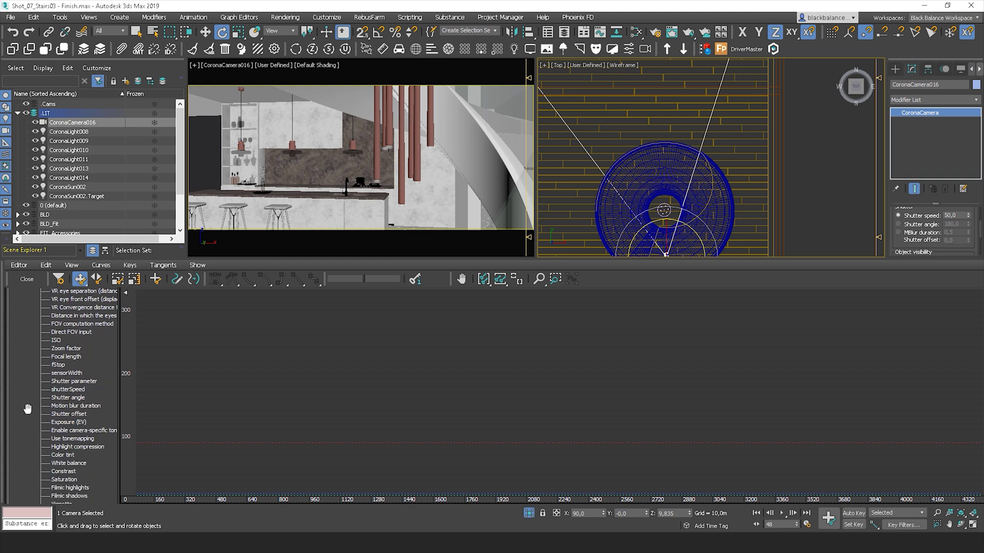
scroll(27, 409, "down", 8)
left_click(62, 374)
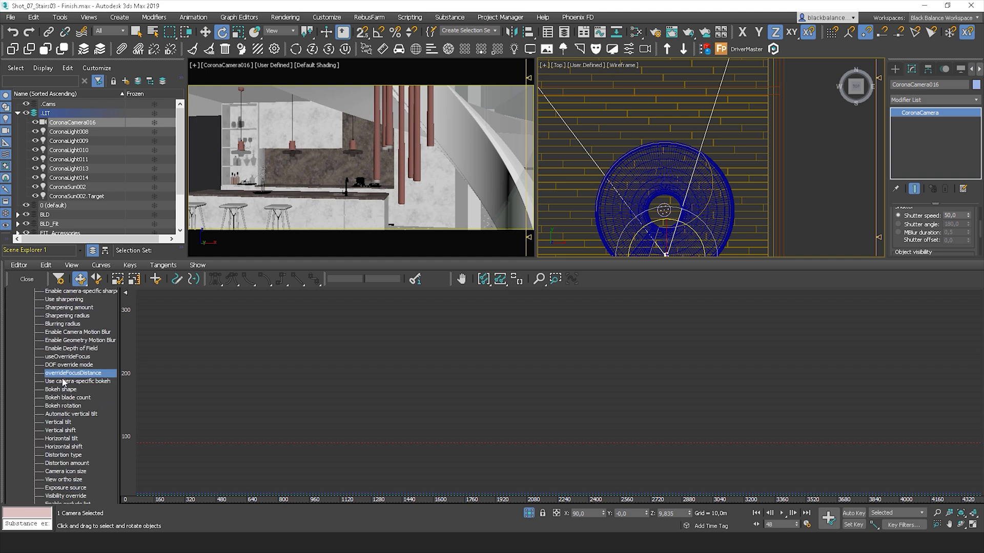
left_click(500, 280)
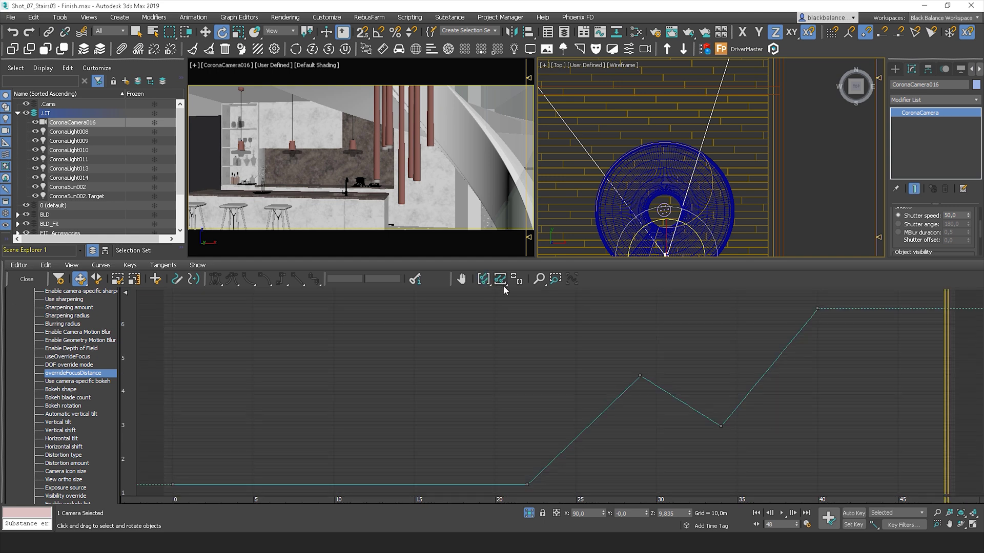
- Convert all overrideFocusDistance keys to spline tangents so the linear focus curve is smoothed
left_click(528, 485)
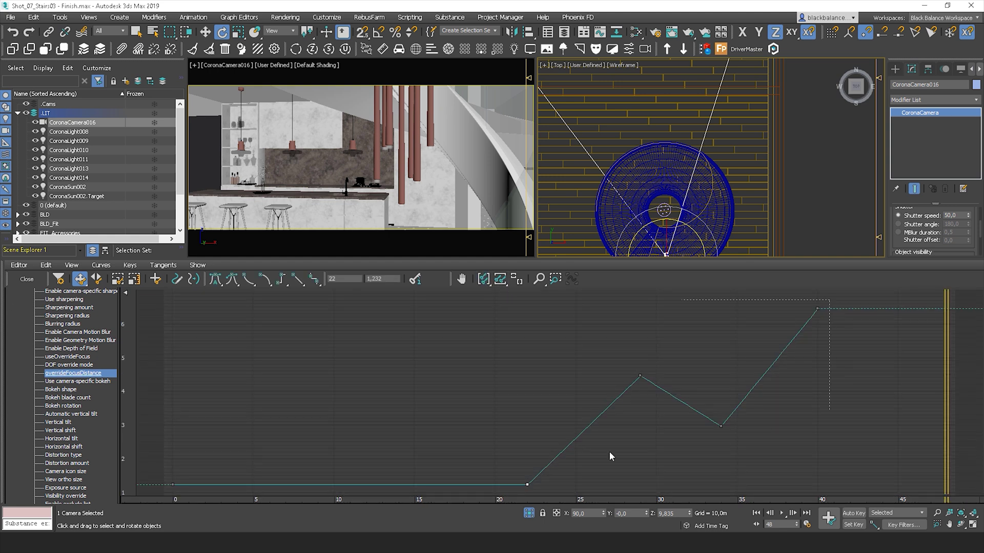
left_click(233, 281)
left_click(638, 435)
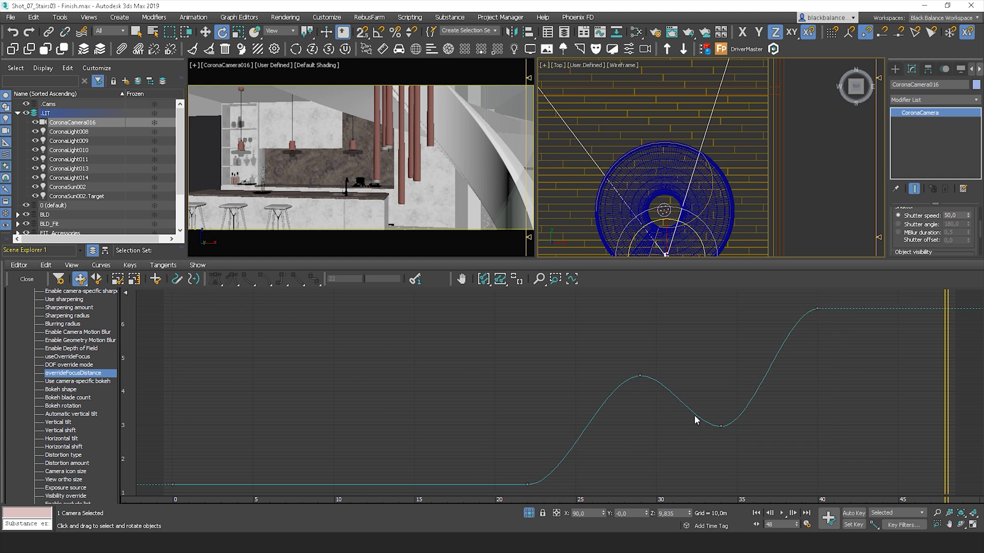
- Adjust the tangent of the frame 29 focus key and pull the frame 40 key's incoming tangent straight down for a steep finish
left_click(639, 377)
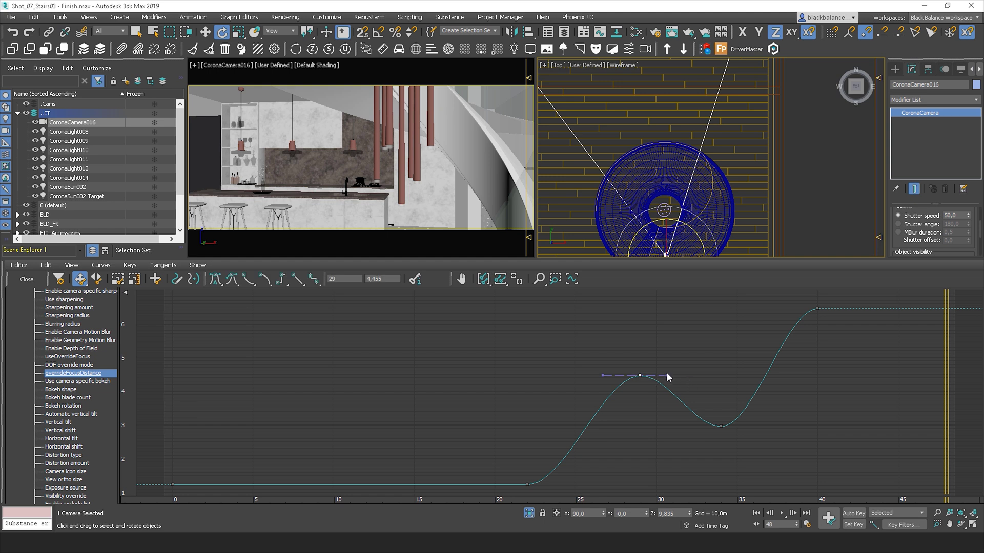
left_click_drag(669, 376, 674, 377)
left_click(817, 309)
left_click_drag(789, 310, 817, 343)
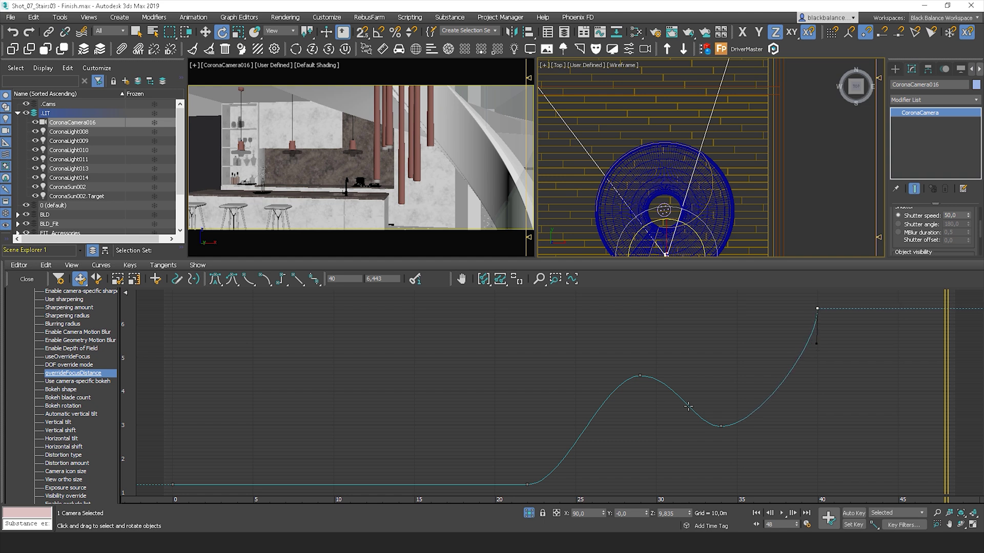
- Tilt the tangents of the focus keys on frames 34 and 29, and lengthen the frame 22 key's outgoing tangent for a softer start
left_click(723, 426)
left_click_drag(761, 427, 766, 445)
left_click(640, 375)
left_click_drag(679, 376, 680, 356)
left_click_drag(565, 484, 589, 484)
left_click(729, 470)
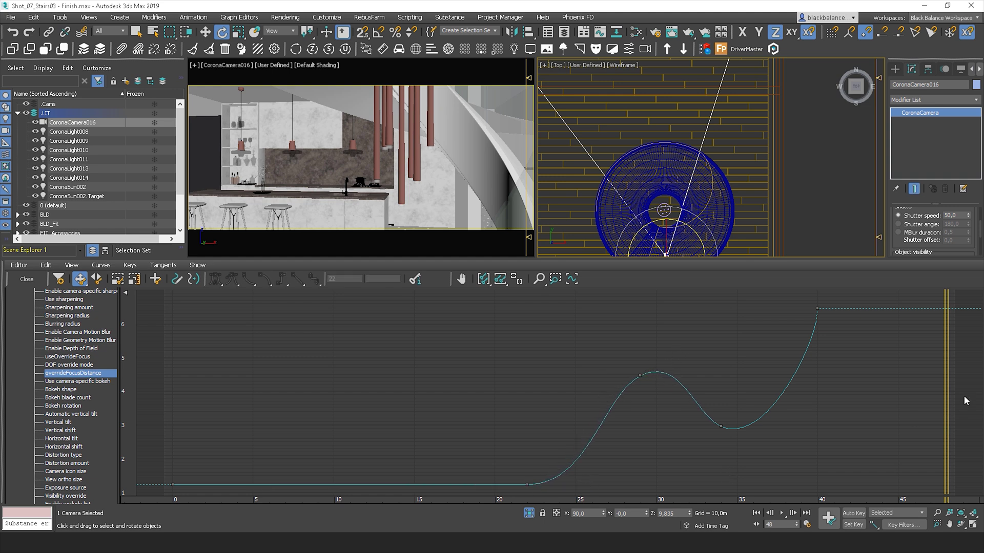
- Scrub back to frame 15 and play the animation to check the smoothed focus curve in the top view
left_click_drag(946, 399, 418, 415)
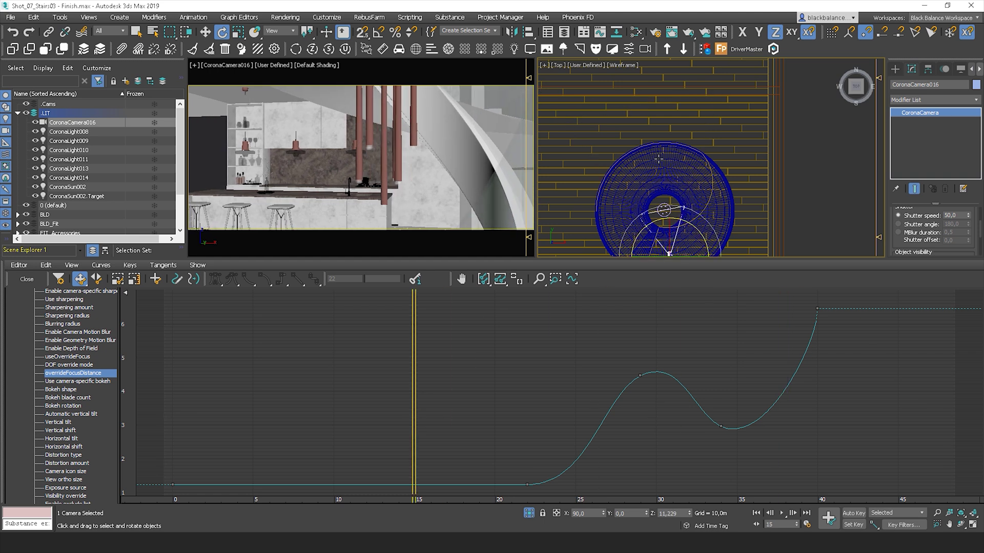
scroll(666, 157, "down", 3)
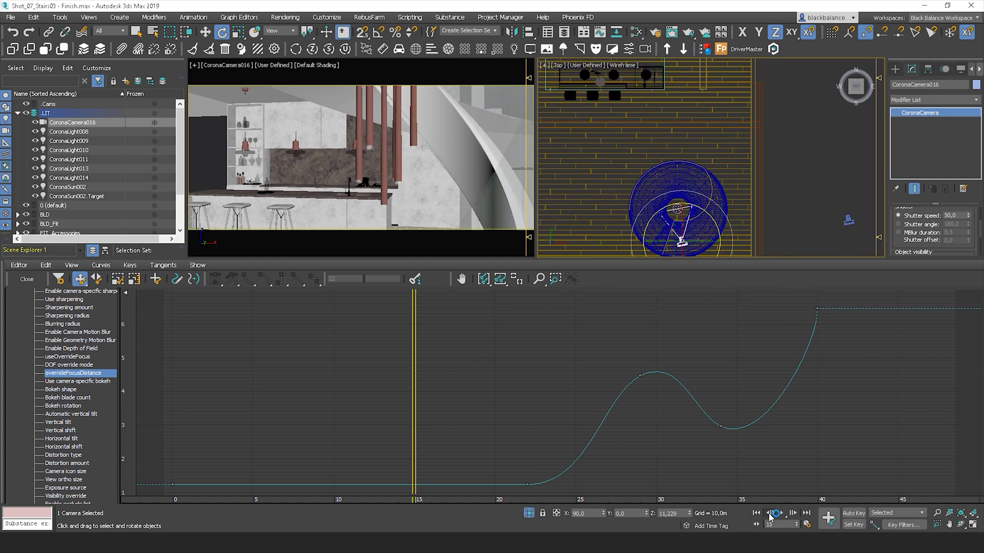
left_click(775, 513)
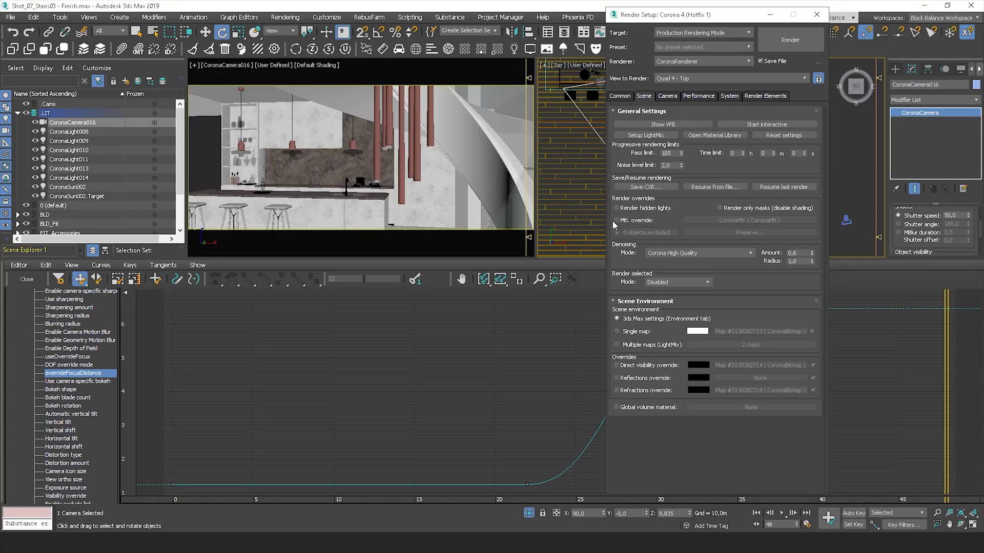
- Enable the CoronaMtl material override in the render setup and show the common render settings
left_click(625, 221)
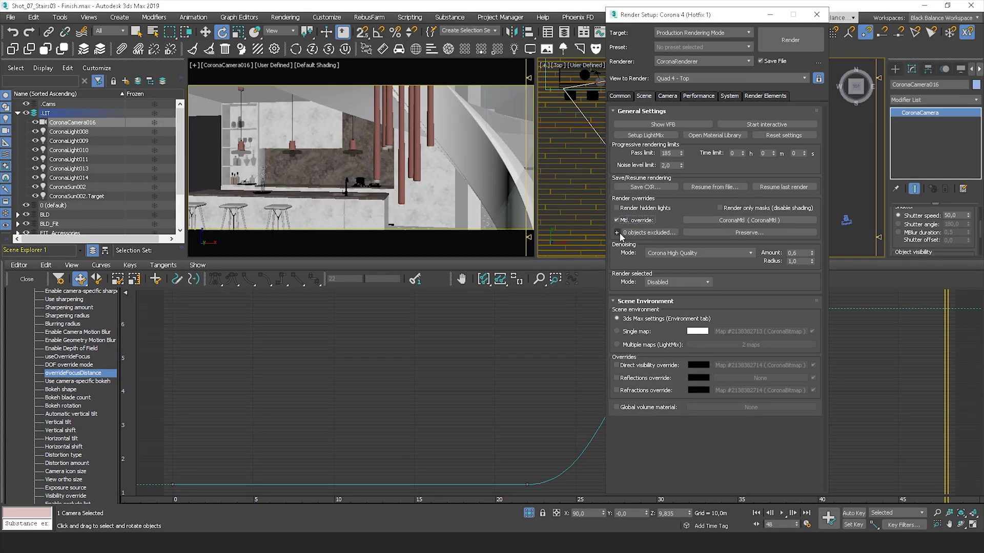
left_click(620, 96)
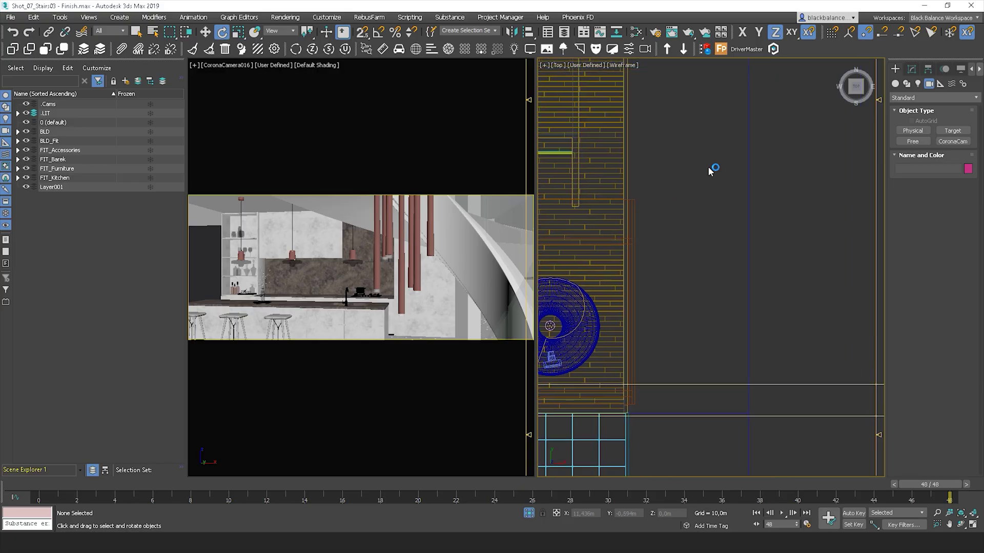
- Create a VRayPhysicalCamera in the top view beside the building, with a target distance of about 3.755 m
left_click(929, 84)
left_click(931, 96)
left_click(921, 118)
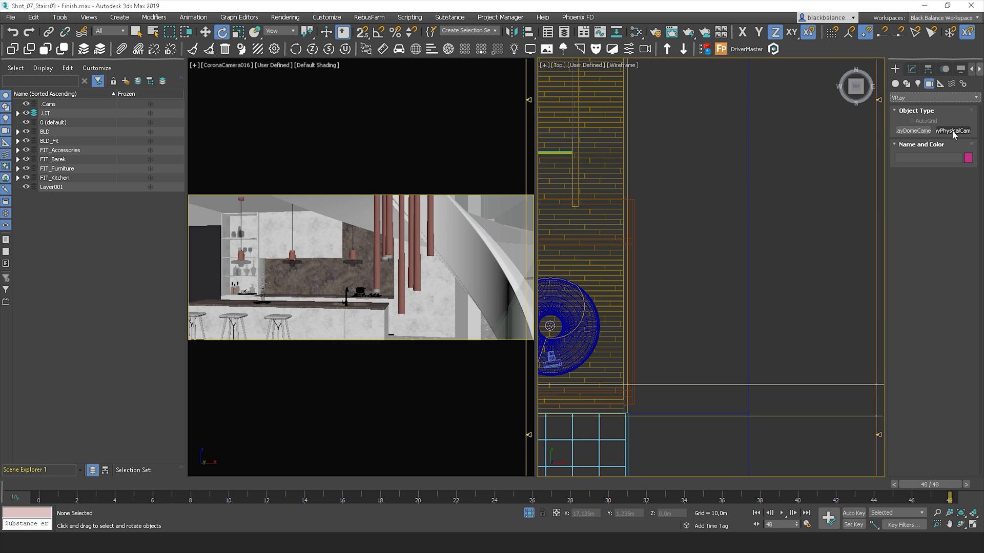
left_click(953, 132)
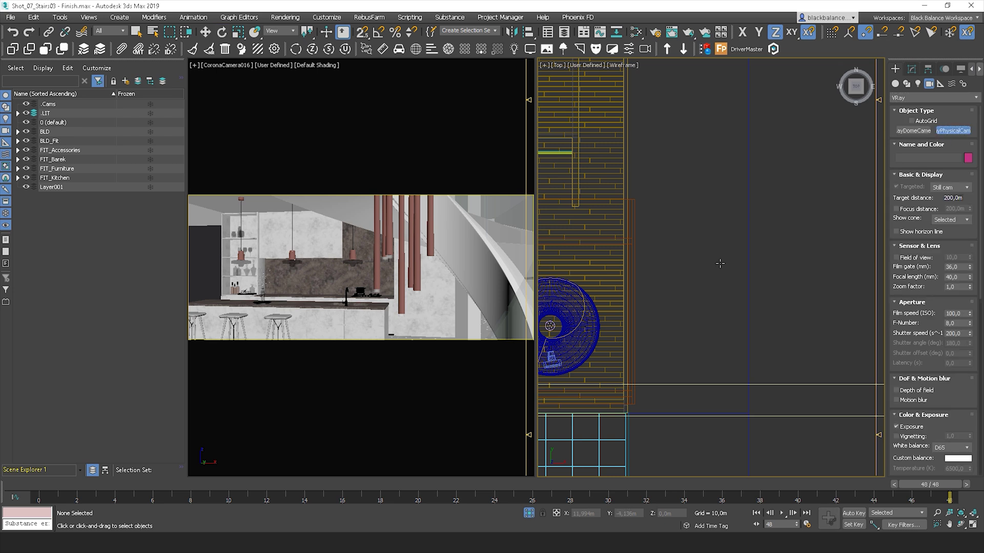
left_click_drag(706, 319, 704, 220)
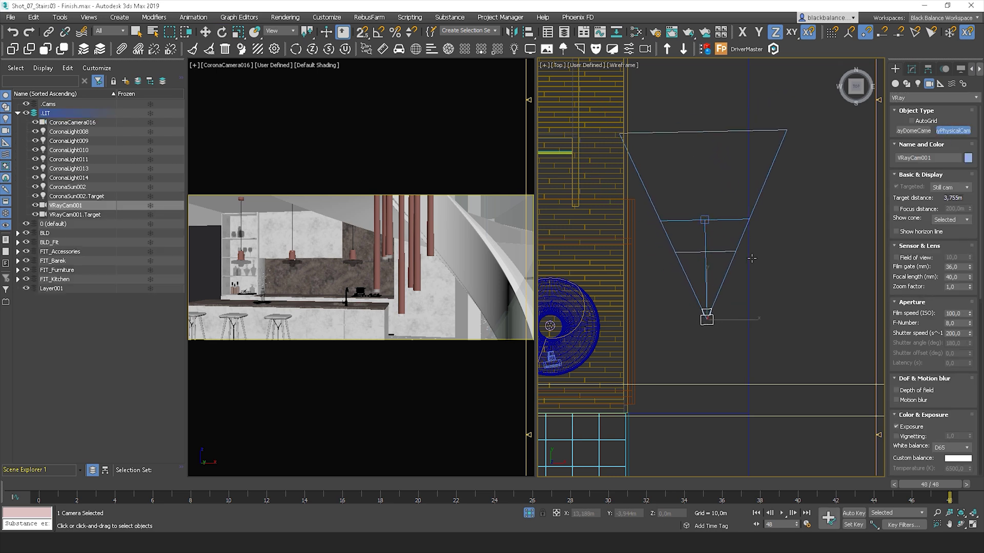
- Make the new VRay camera untargeted and reduce its target distance to about 3.38 m
left_click(912, 68)
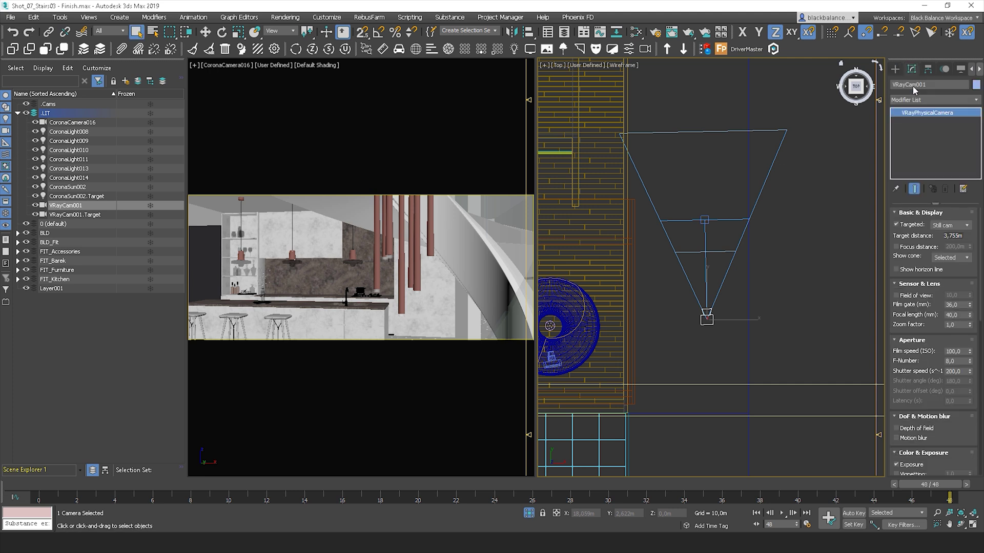
left_click(906, 225)
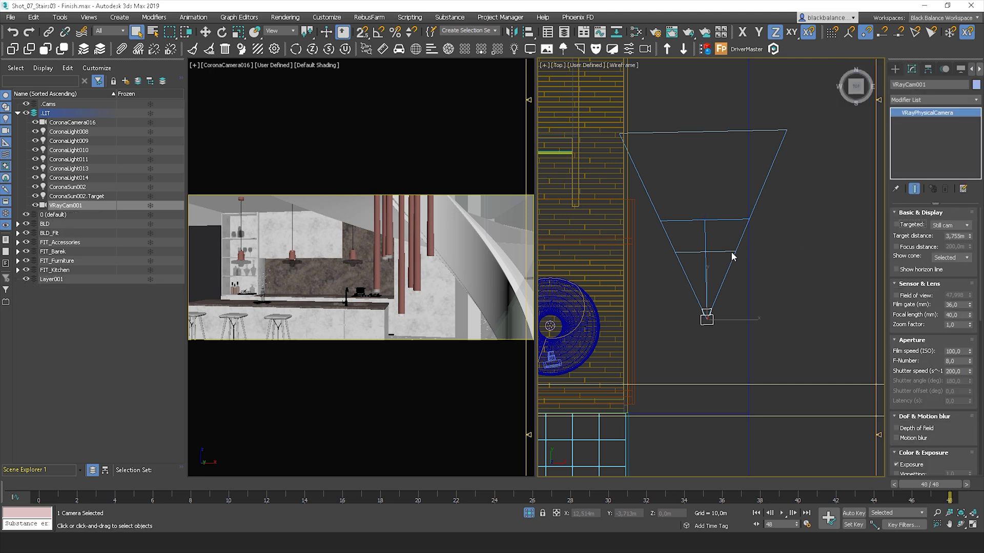
mouse_move(970, 236)
left_mouse_down()
mouse_move(966, 250)
mouse_move(966, 234)
left_mouse_up()
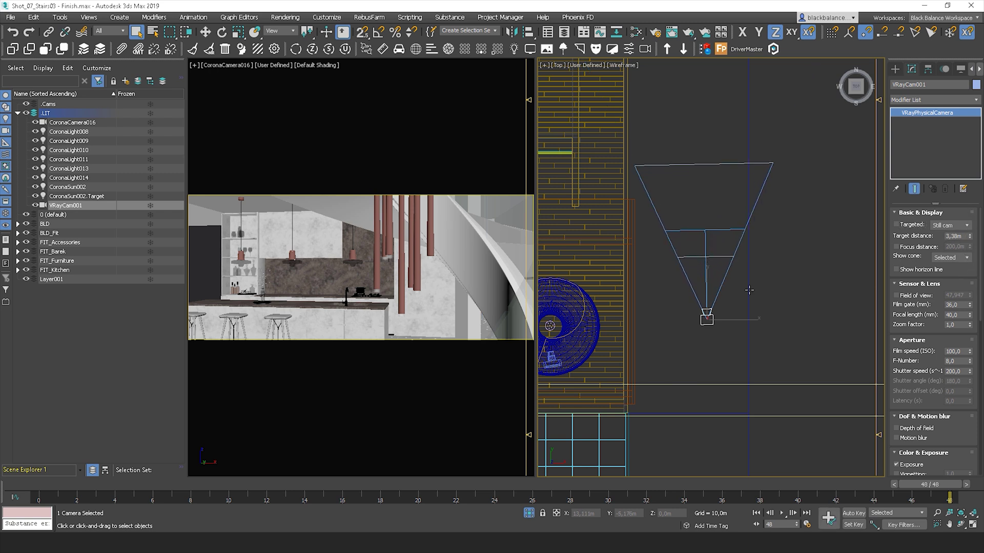
- At frame 0, align the VRay camera's position and orientation to the Corona camera, pivot point to pivot point
middle_click_drag(749, 290, 827, 287)
key("w")
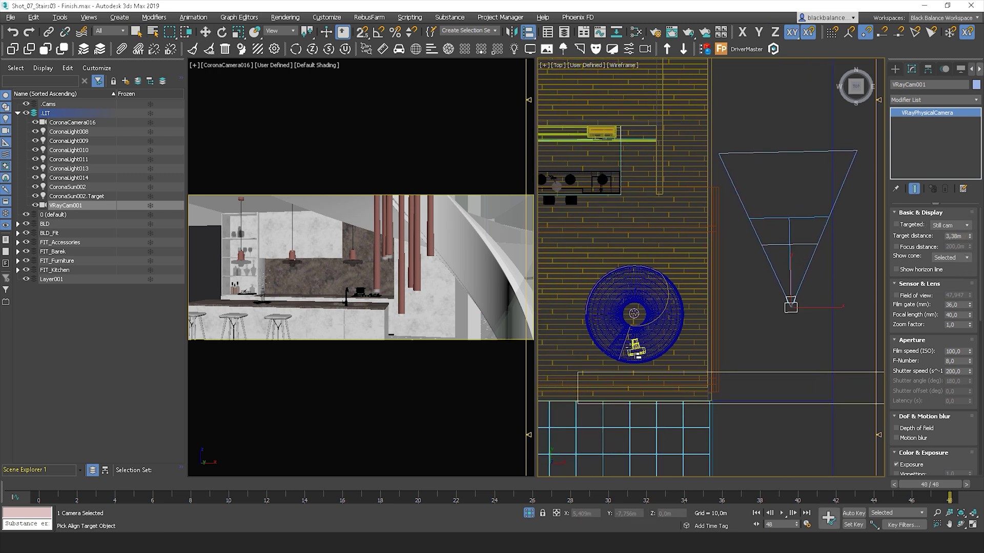
key("Home")
scroll(630, 328, "up", 6)
scroll(638, 348, "up", 3)
key("alt+a")
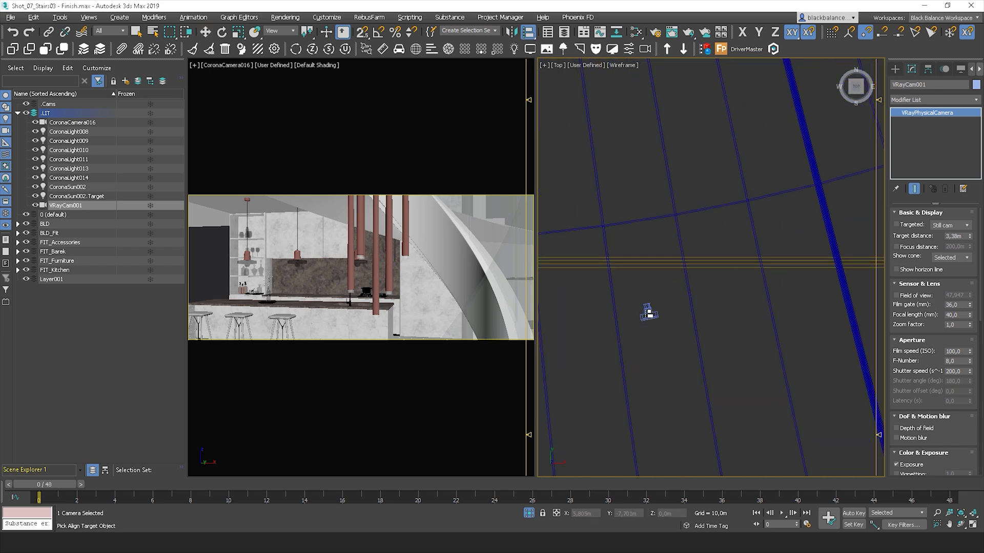
left_click(647, 321)
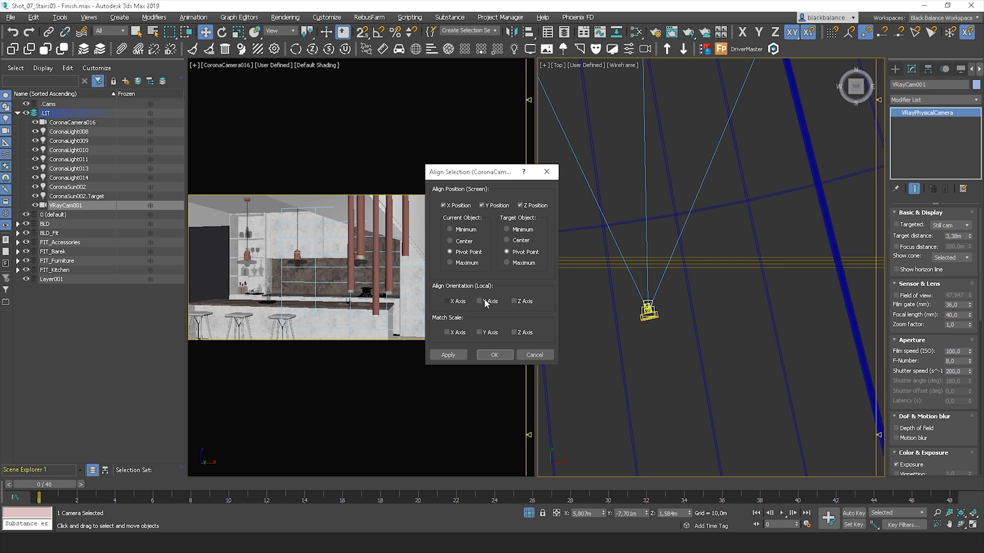
left_click(514, 302)
left_click(494, 355)
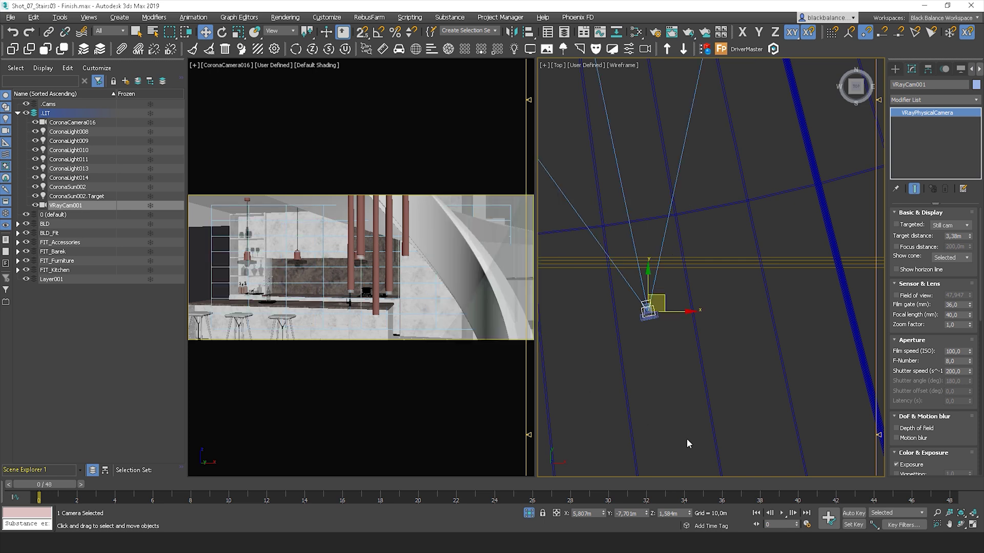
- With Auto Key on, align the VRay camera to the Corona camera at frame 48 to key its end position
scroll(691, 440, "down", 6)
left_click(853, 513)
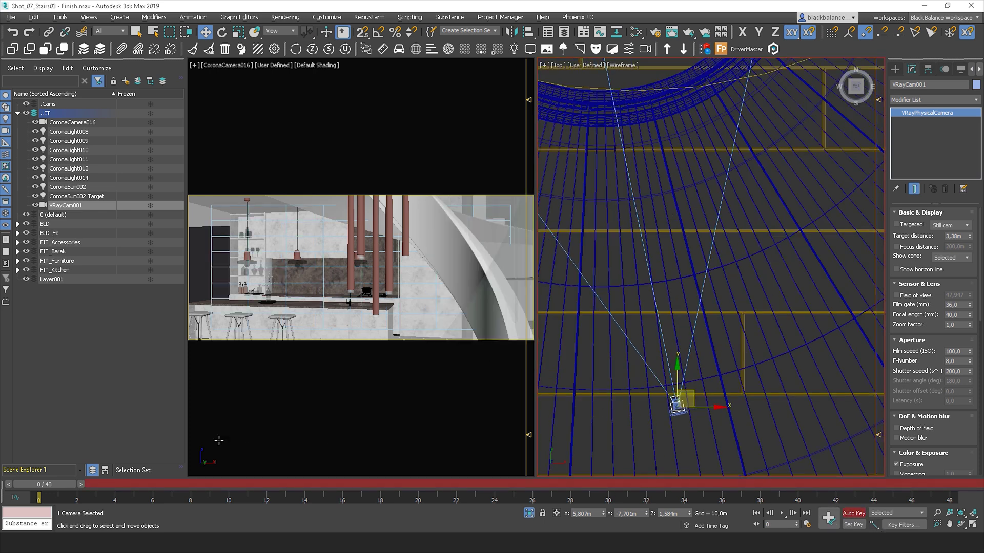
key("End")
key("alt+a")
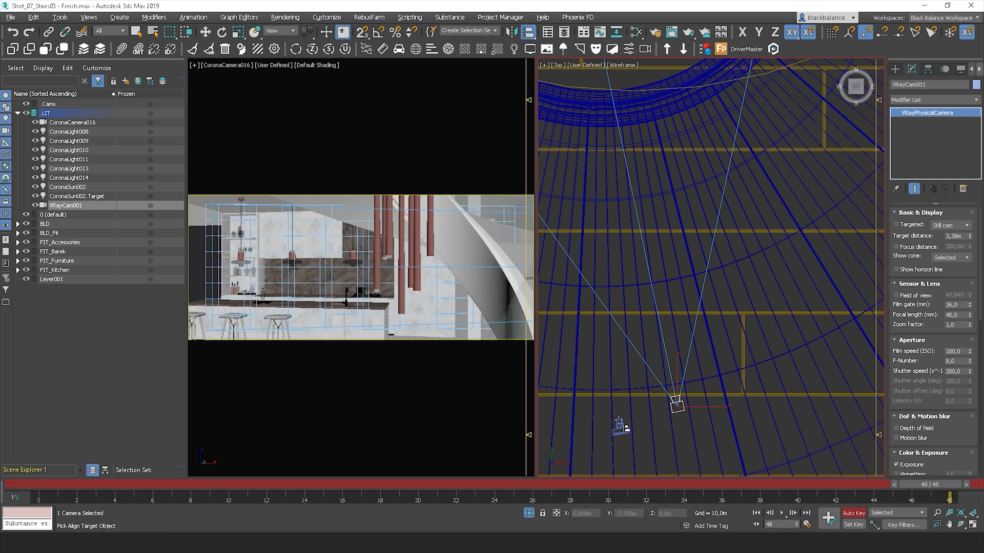
left_click(620, 426)
left_click(490, 354)
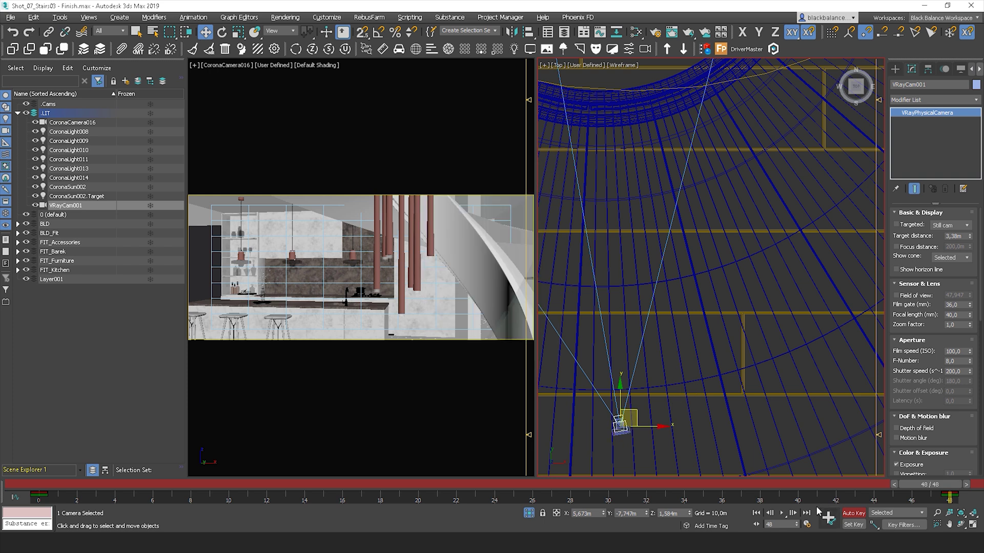
- Delete the Corona camera and return to frame 0
left_click(619, 427)
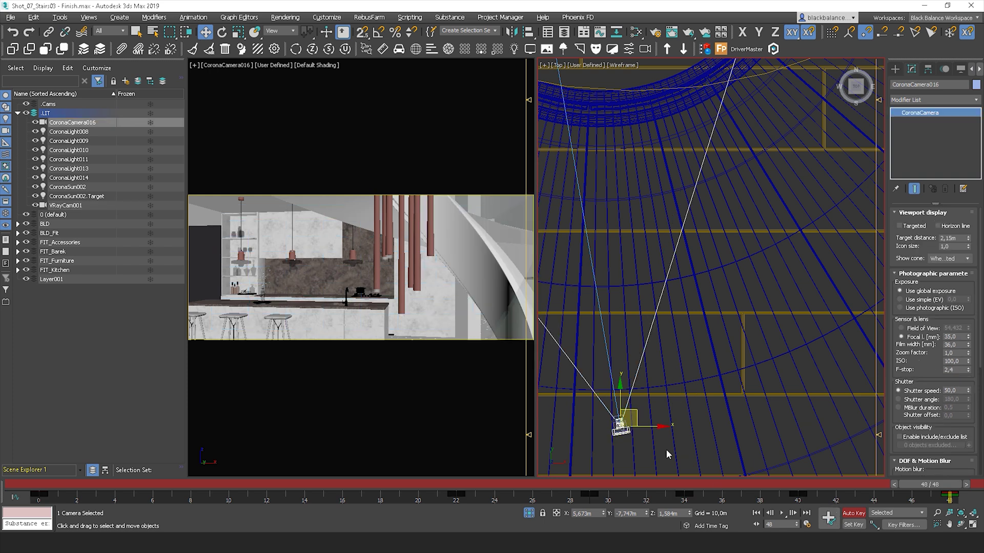
key("Delete")
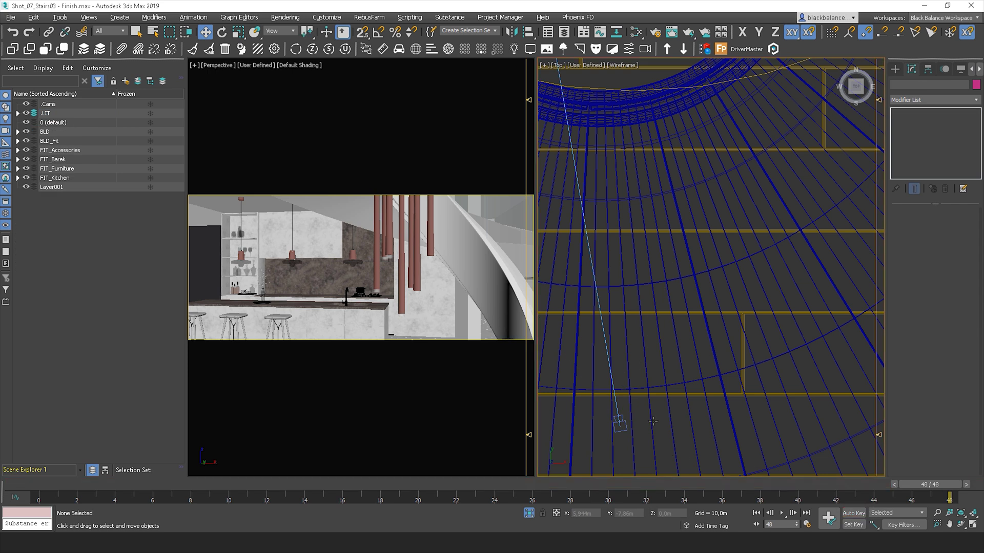
scroll(660, 383, "down", 4)
left_click_drag(932, 489, 970, 413)
key("Home")
key("w")
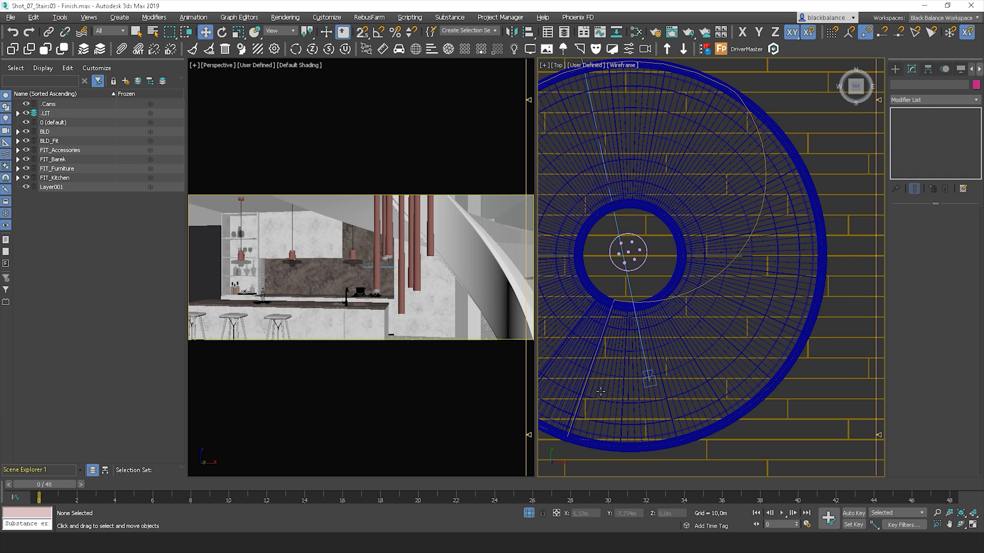
- Set the VRay camera's target distance to 1.25 m, at the hanging pipes inside the staircase, and its f-number to 2.4
left_click(648, 378)
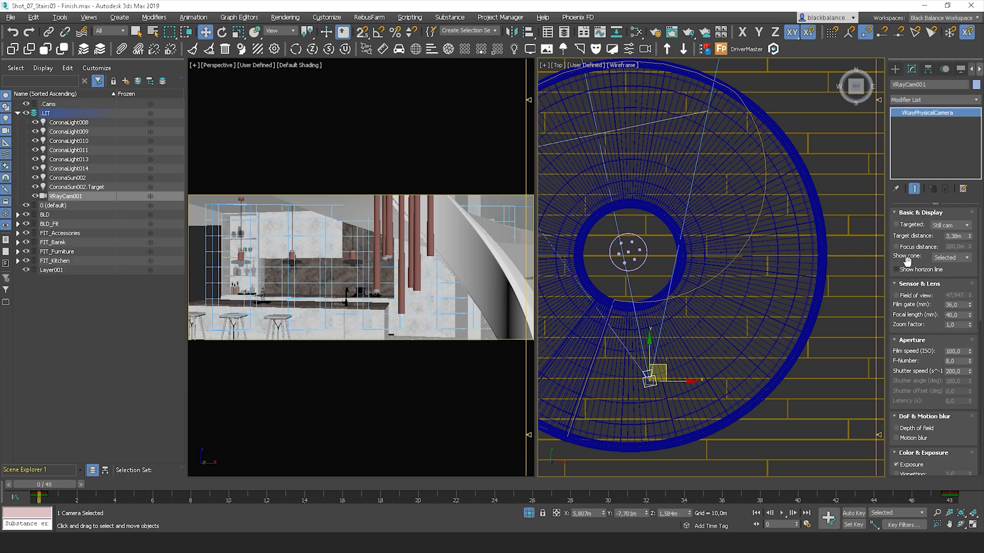
left_click_drag(969, 238, 968, 269)
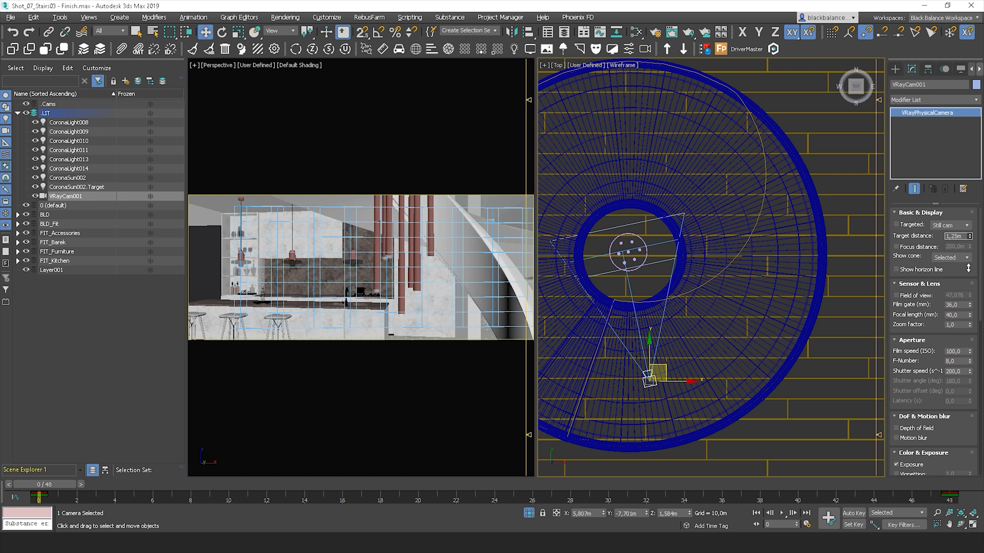
mouse_move(971, 365)
left_mouse_down()
mouse_move(971, 395)
mouse_move(970, 379)
left_mouse_up()
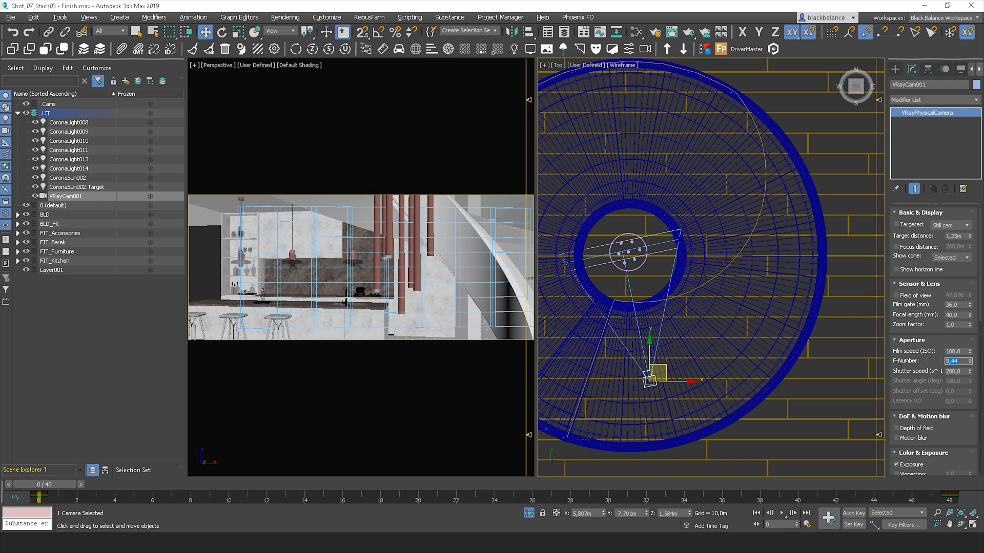
type("2,4")
key("Return")
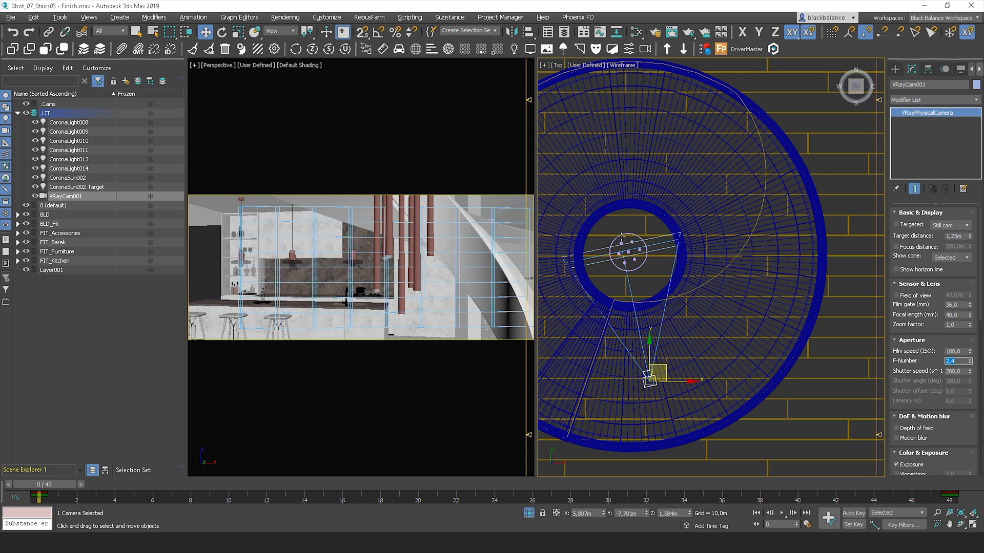
scroll(660, 271, "up", 4)
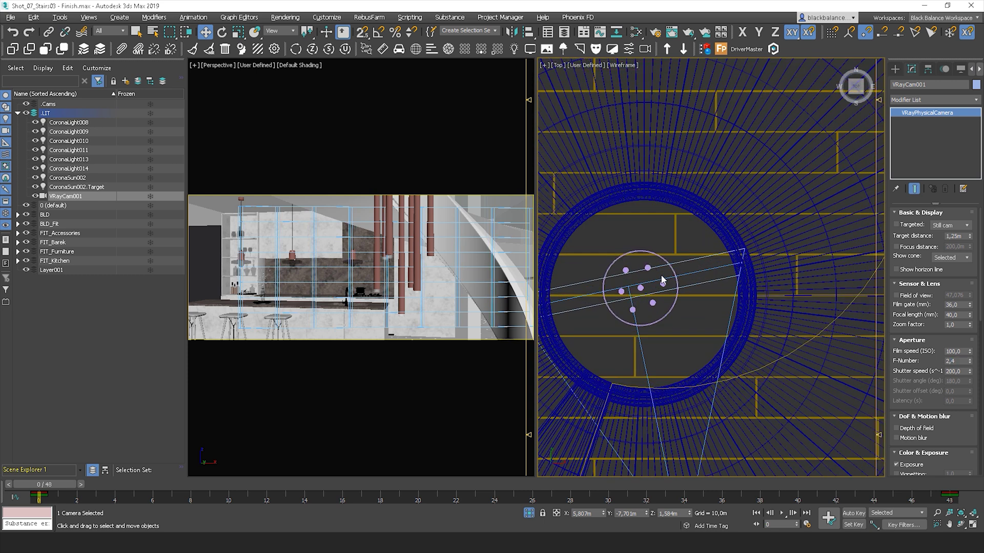
scroll(668, 262, "down", 4)
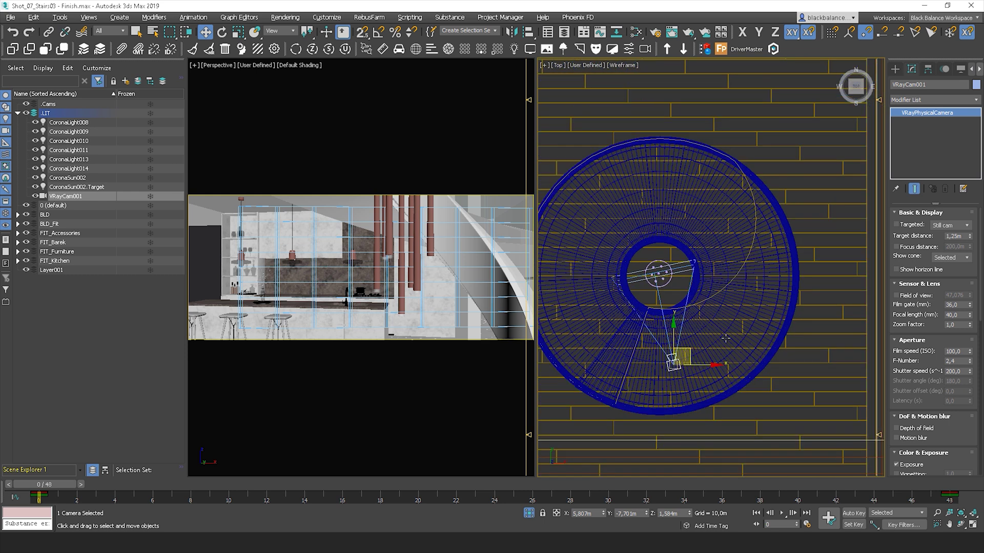
- Try an f-number of 3.552 on the VRay camera and restore it to 2.4
left_click_drag(969, 363, 3, 362)
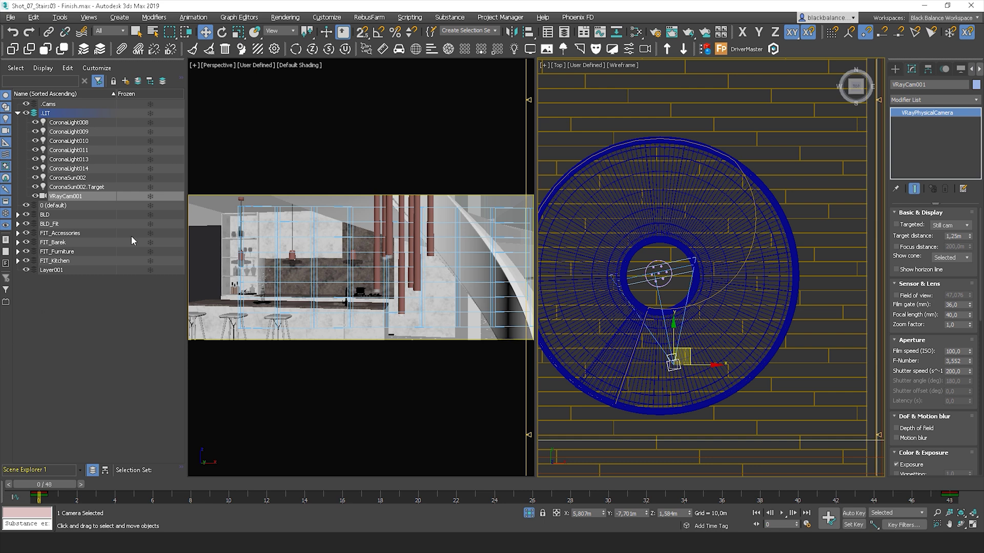
double_click(961, 360)
type("2,4")
key("Return")
middle_click_drag(600, 151, 608, 148)
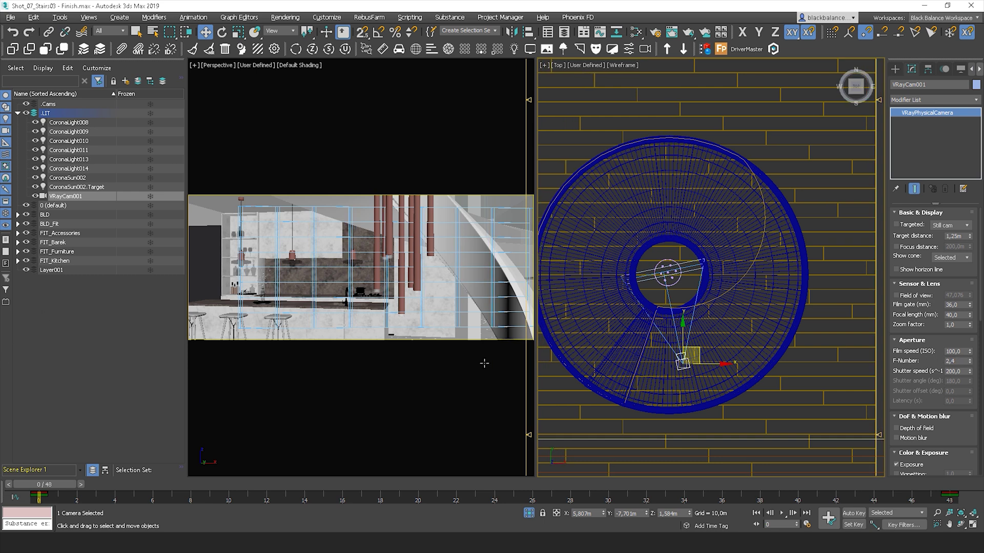
- With Auto Key on, key the VRay camera's target distance at about 3.789 m on frame 24
left_click(854, 513)
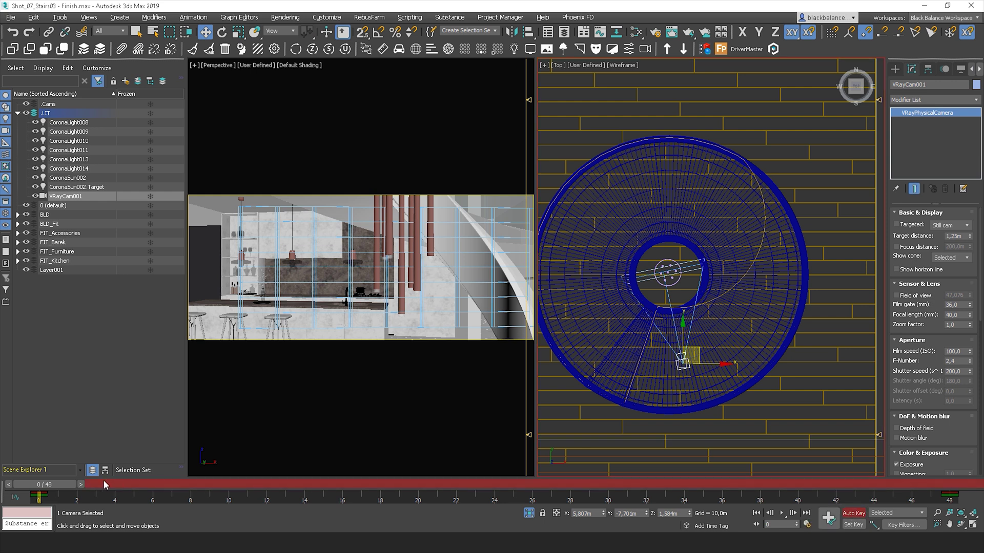
left_click_drag(44, 484, 492, 459)
key("w")
scroll(724, 326, "down", 10)
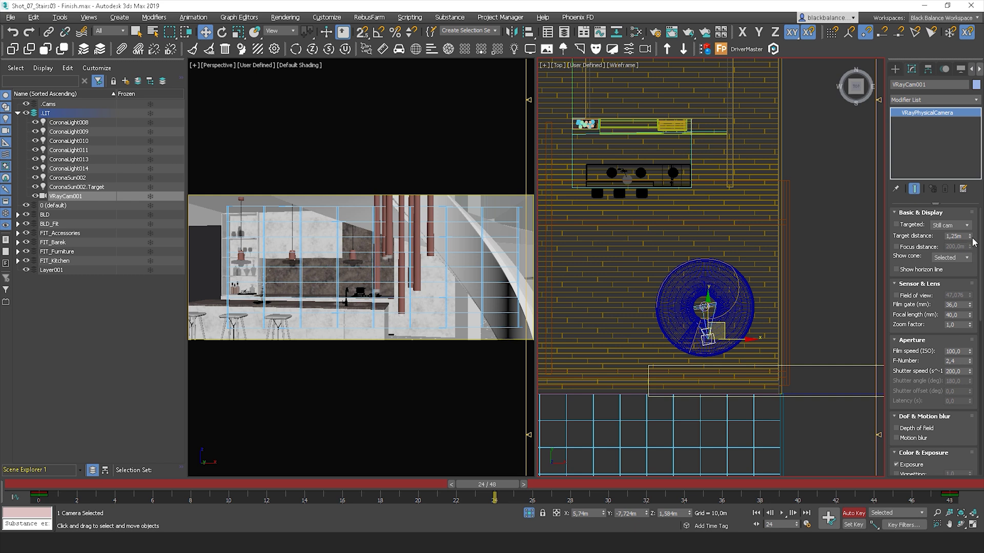
left_click_drag(970, 237, 957, 125)
- Key the VRay camera's target distance at about 2.084 m on frame 32
left_click_drag(515, 485, 665, 482)
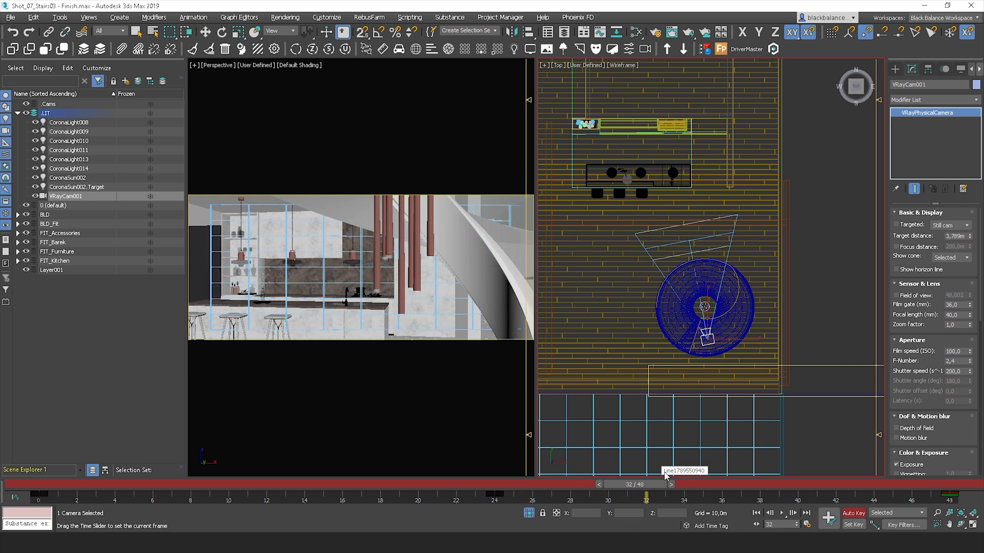
key("w")
left_click_drag(972, 241, 970, 267)
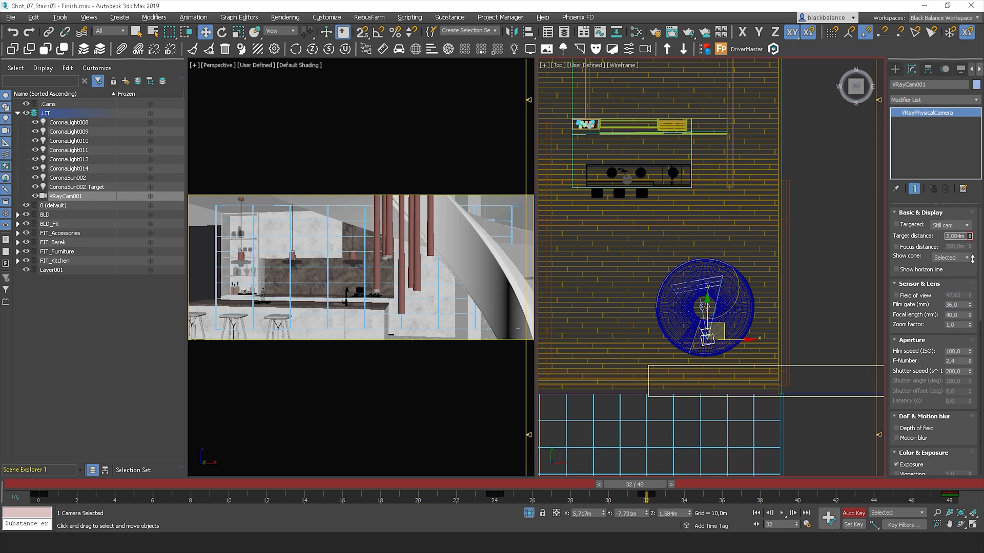
- Key the VRay camera's target distance at about 6.8 m on frame 40, reaching into the kitchen
left_click_drag(654, 485, 803, 480)
key("w")
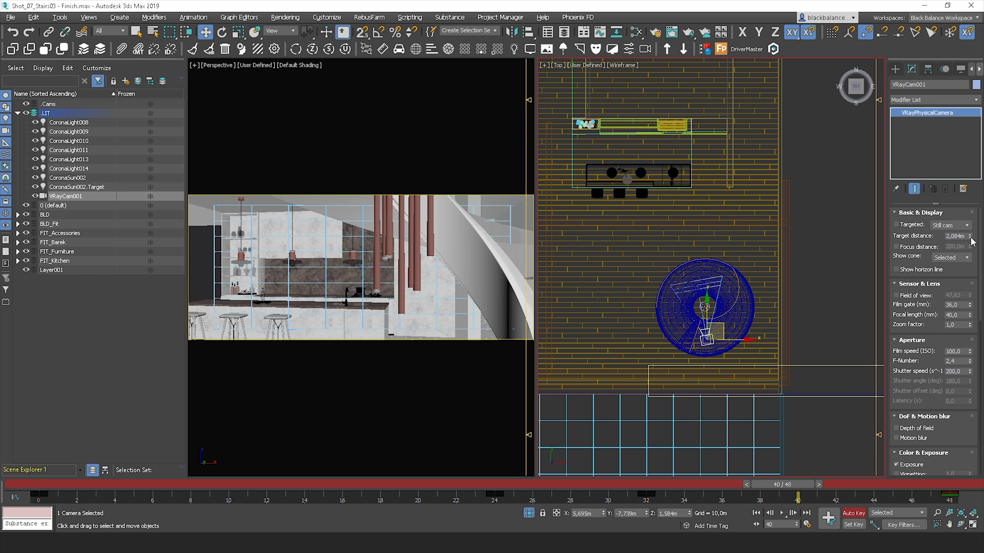
left_click_drag(972, 241, 946, 130)
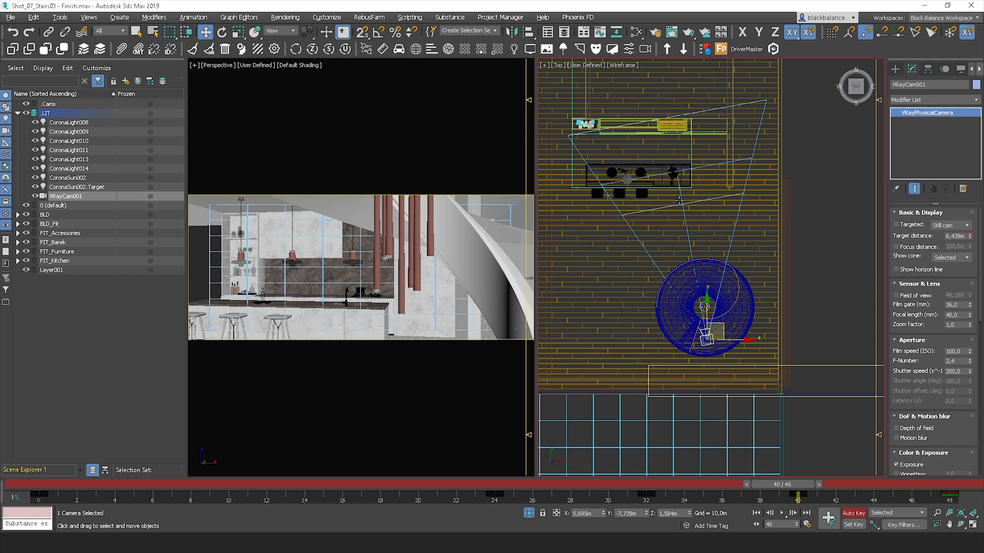
left_click_drag(970, 238, 971, 233)
- Scrub back to frame 0 to review the focus shift and switch off Auto Key
left_click_drag(792, 483, 15, 484)
key("w")
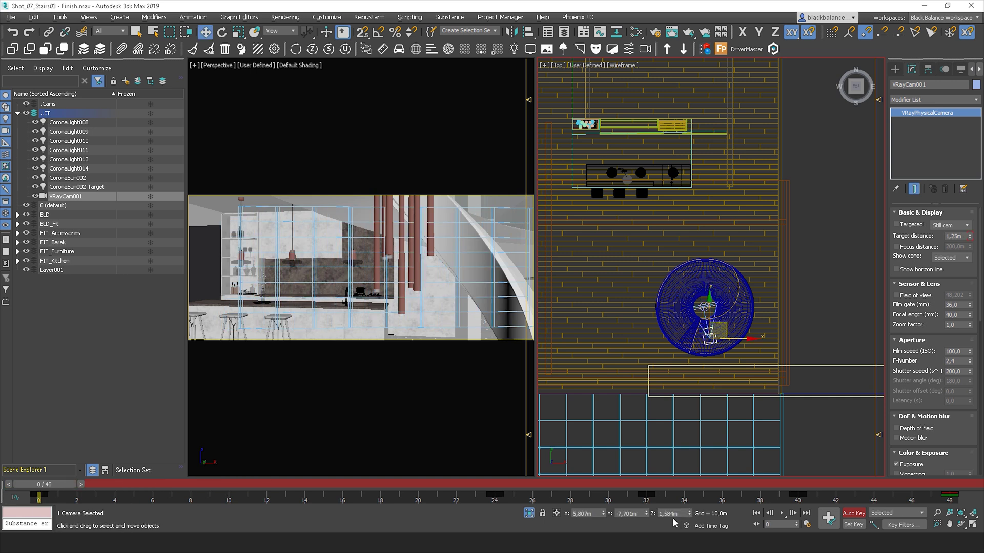
left_click(853, 513)
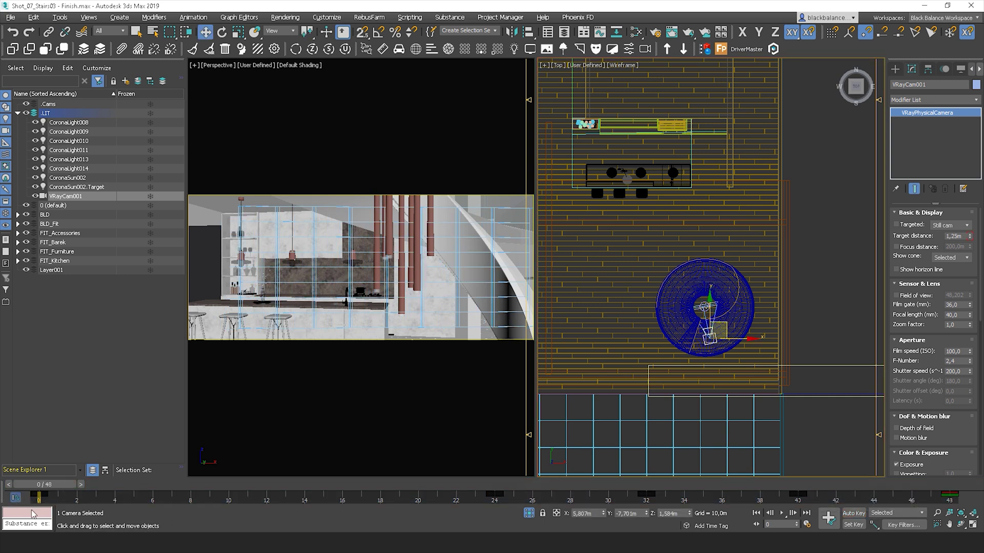
- Show the VRay camera's target_distance animation curve in the curve editor, framed to its full extent
left_click(15, 497)
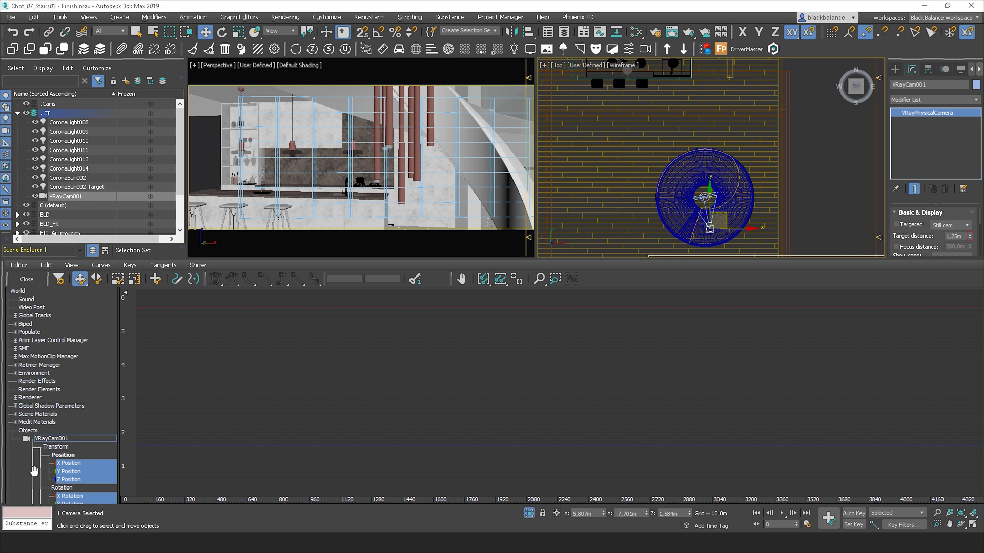
scroll(33, 471, "down", 7)
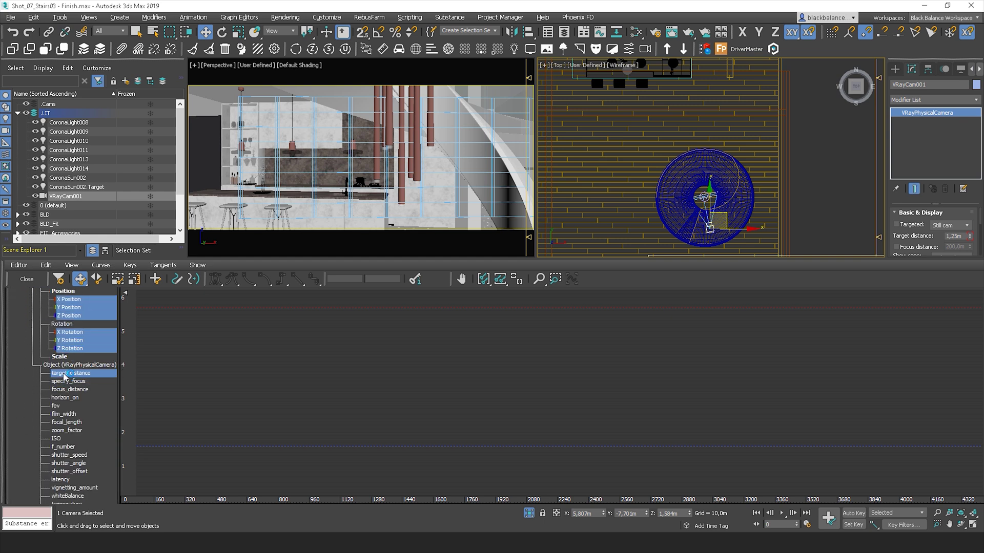
left_click(64, 376)
left_click(487, 283)
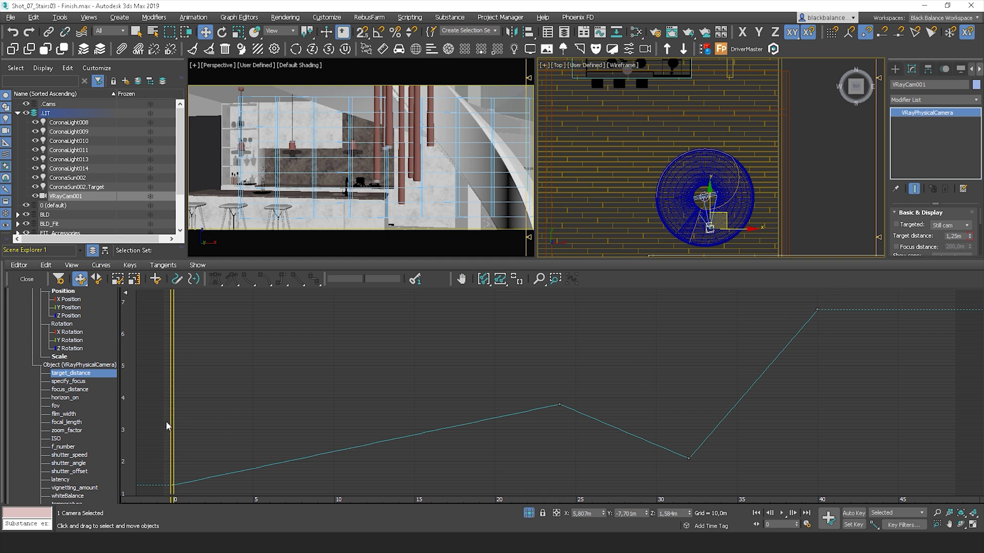
- Add a key on the target_distance curve at frame 20, between the first key and the frame 24 peak
left_click_drag(173, 419, 491, 416)
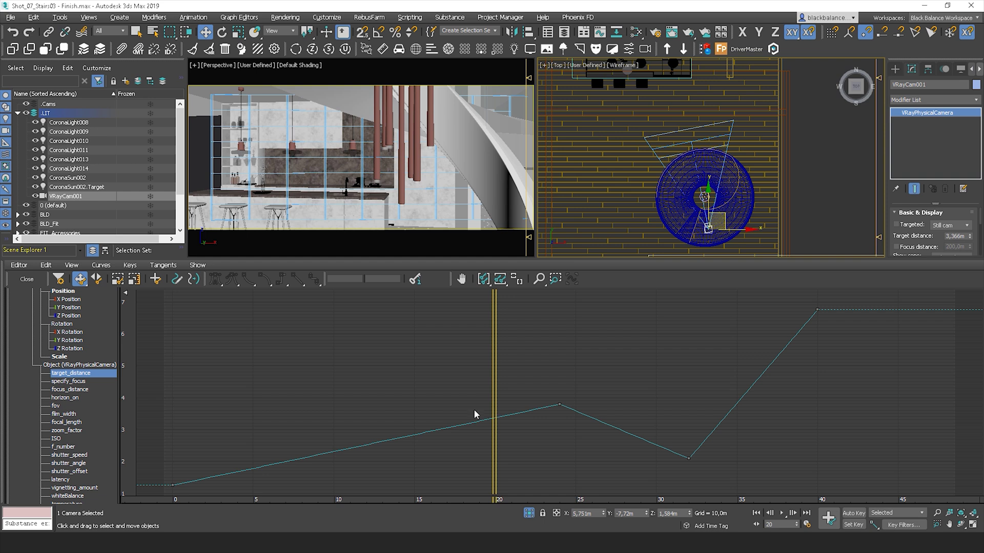
left_click(160, 283)
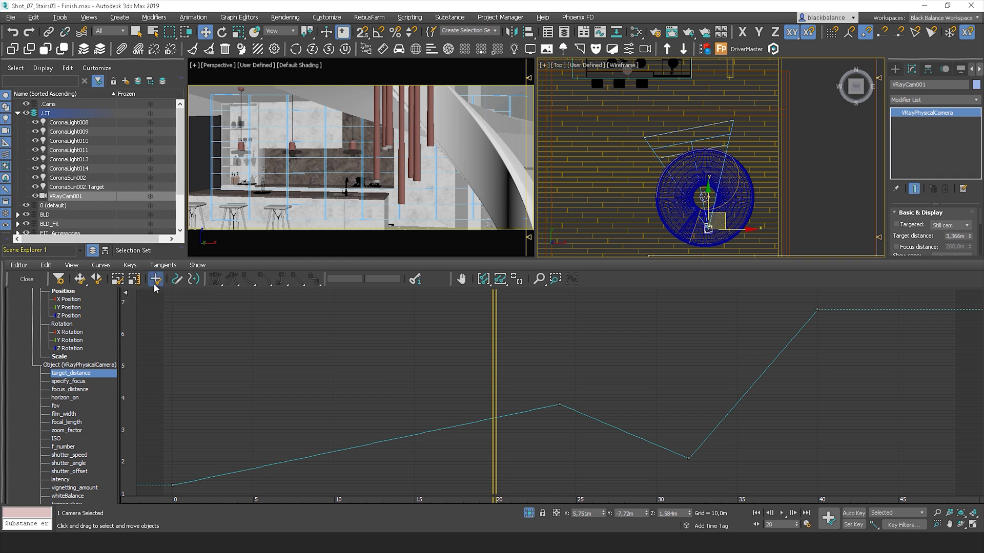
left_click(495, 418)
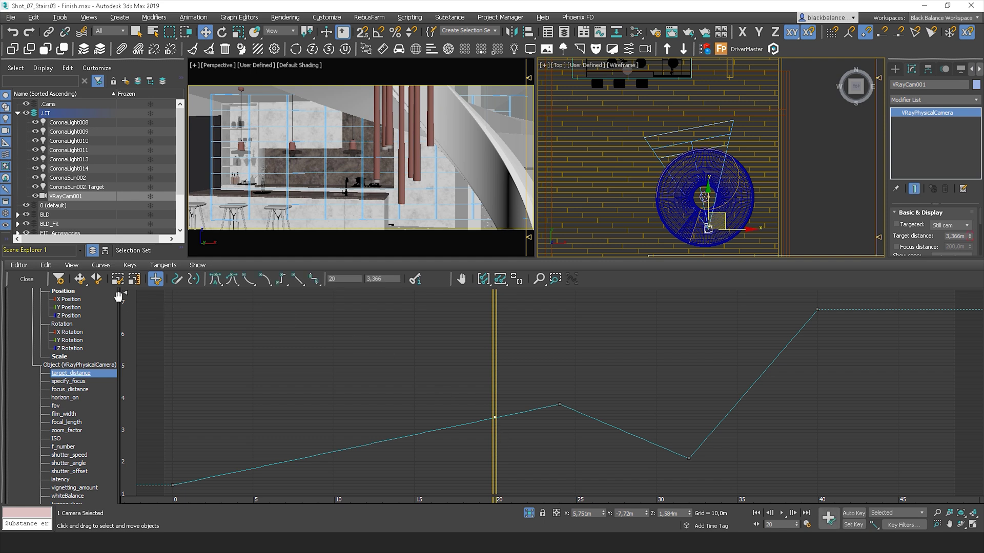
- Set the frame 20 key's target distance to 1,250 by copying the value of the frame 0 key, holding the focus steady between them
right_click(385, 282)
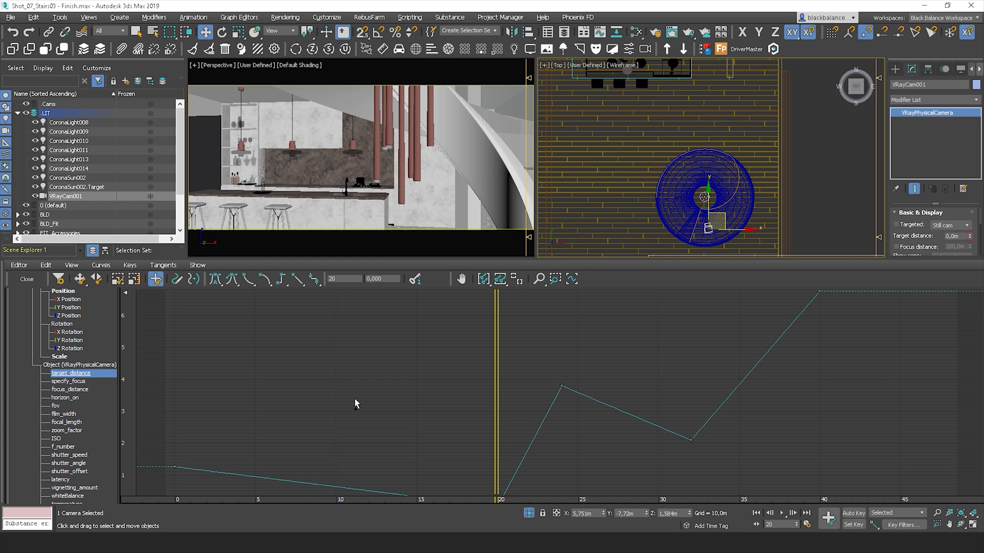
middle_click_drag(354, 398, 363, 317)
left_click(181, 405)
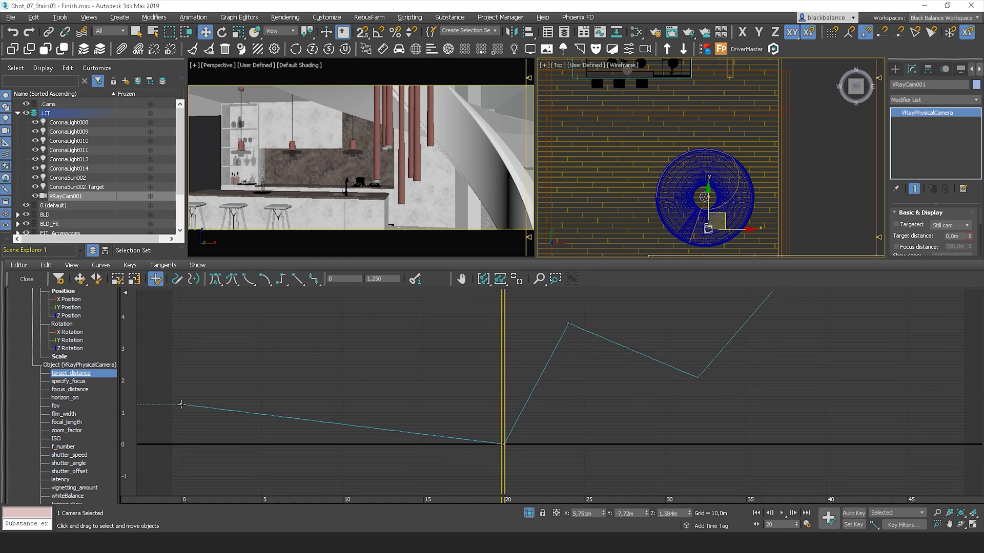
double_click(391, 279)
key("ctrl+c")
left_click(440, 441)
key("ctrl+v")
key("Return")
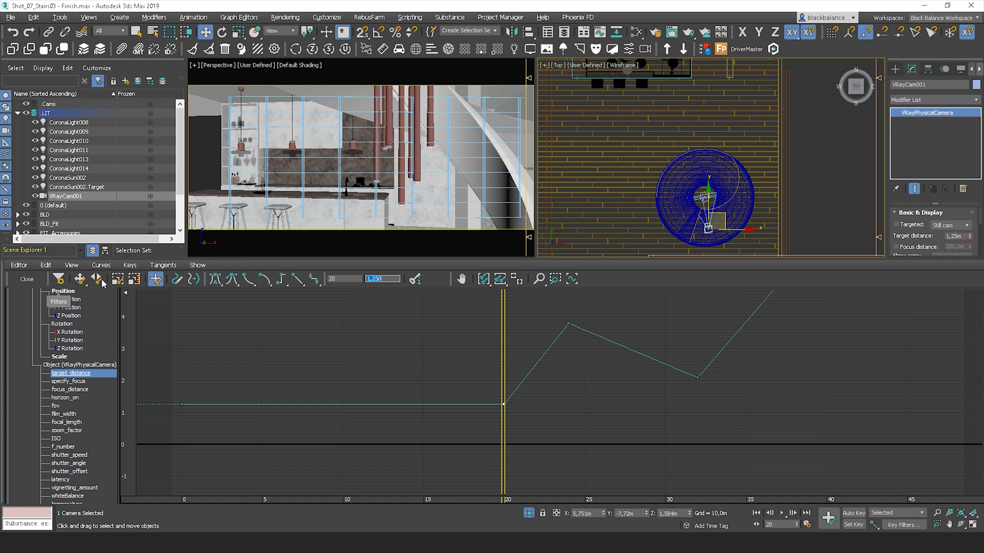
- Set all keys of the target_distance curve to automatic tangents to smooth the focus shift
left_click(80, 280)
middle_click_drag(675, 385, 649, 447)
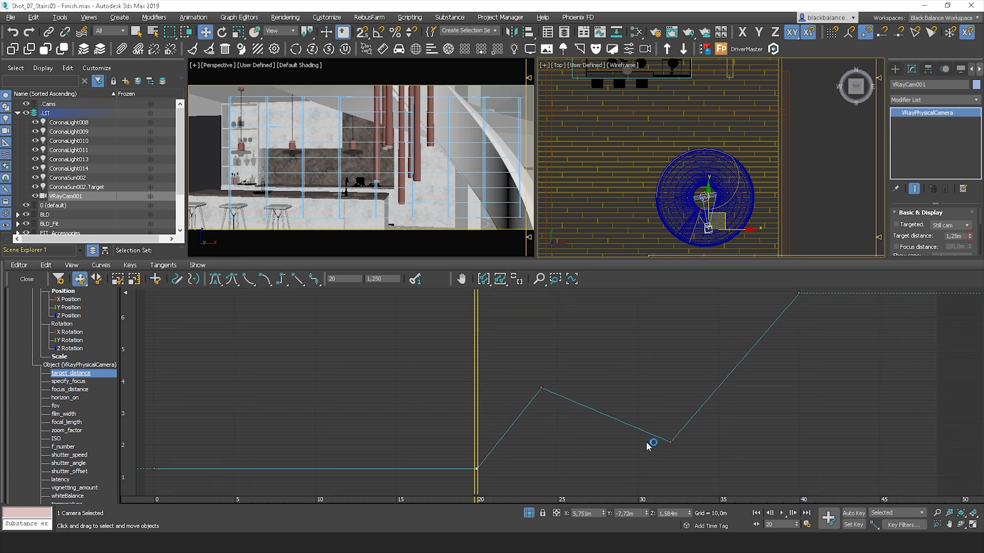
left_click(290, 355)
left_click(220, 283)
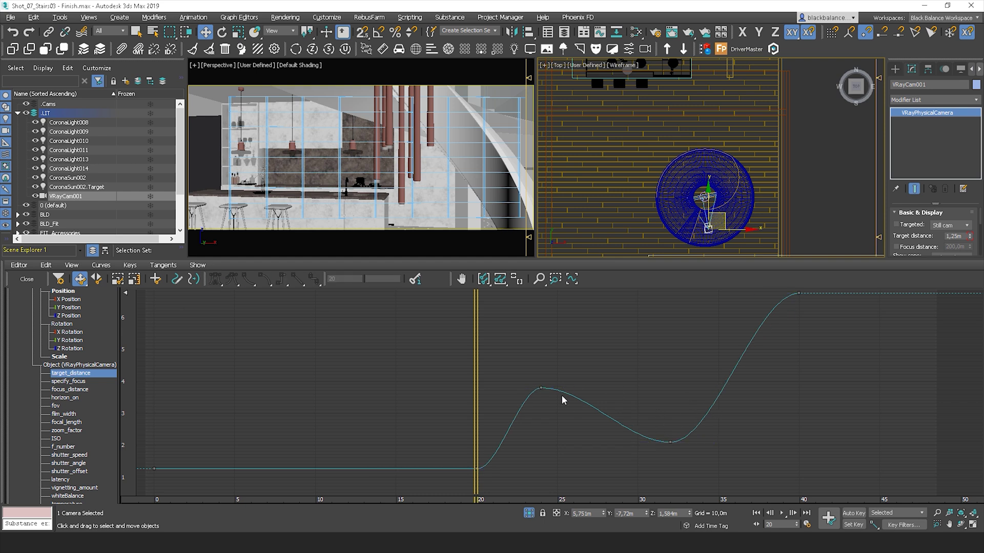
- Reshape the curve's peak with its key at frame 25, about 3.9, and tilt the frame 32 key's tangent so the outgoing side points upward
left_click_drag(541, 388, 599, 365)
left_click(670, 441)
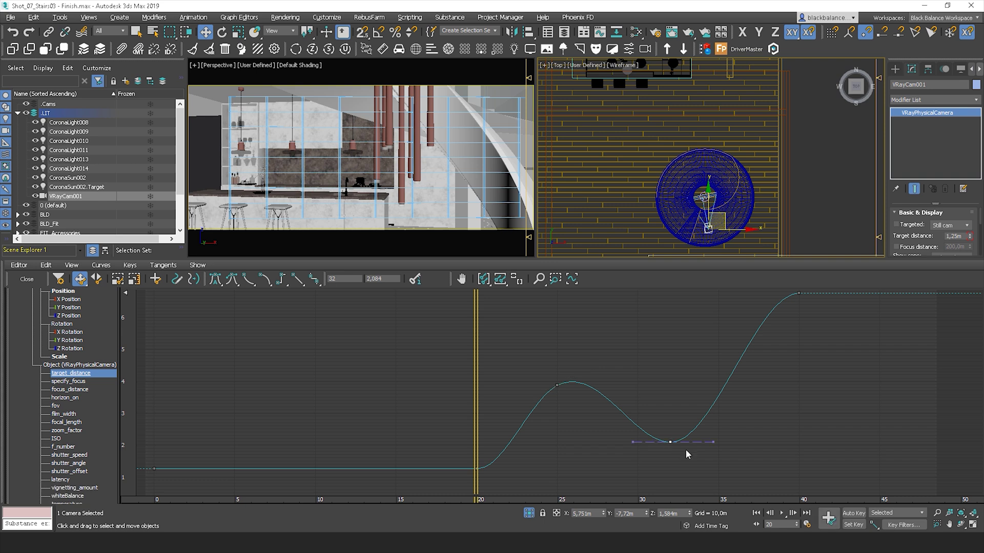
left_click_drag(712, 441, 740, 431)
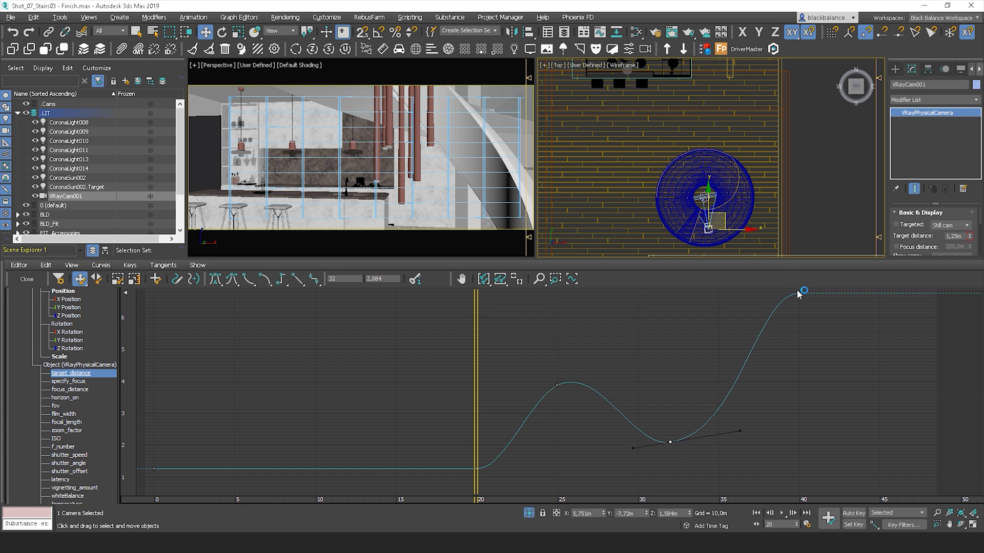